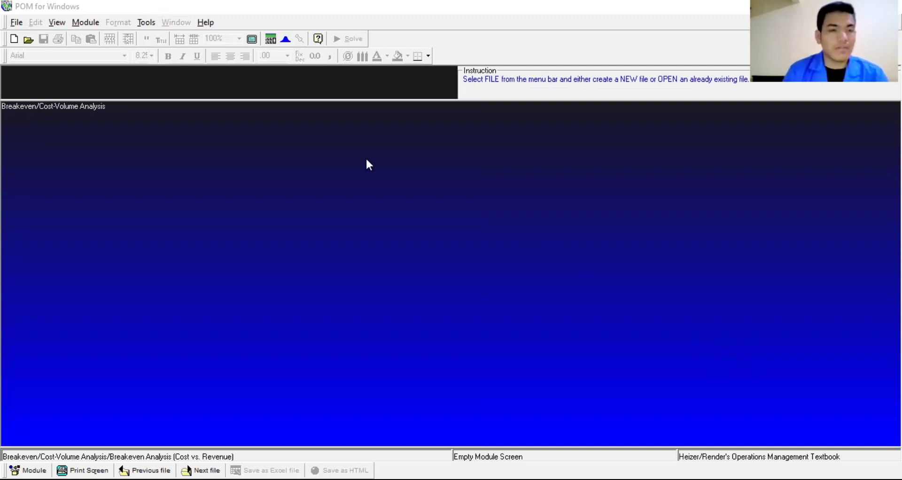
Step: Switch to the Breakeven/Cost-Volume Analysis module and start a new Breakeven Analysis (Cost vs. Revenue) problem
click(92, 24)
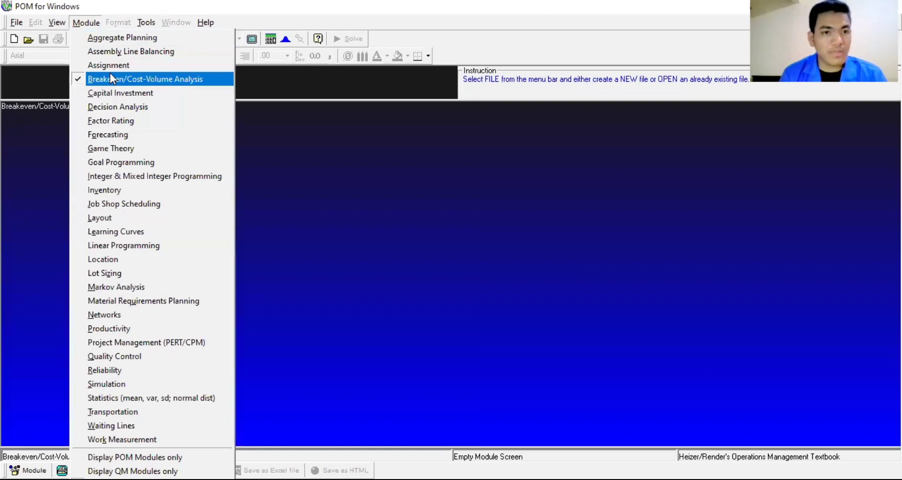
click(110, 75)
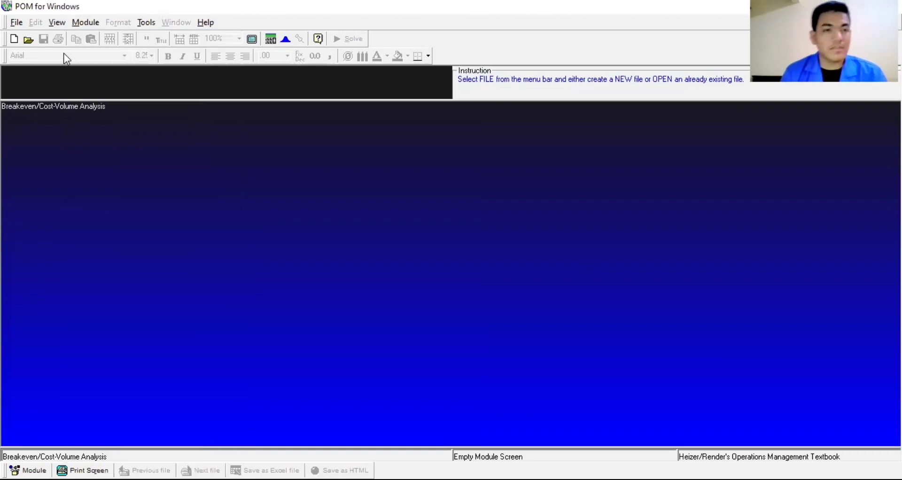
click(21, 26)
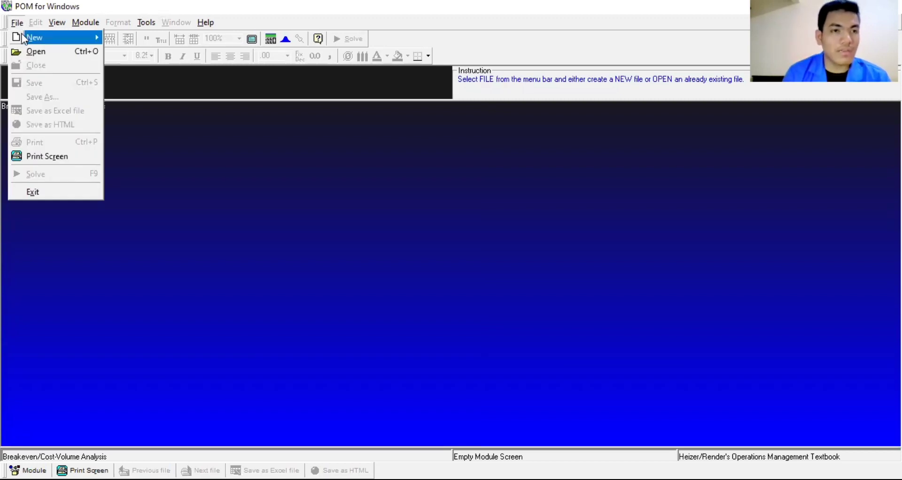
mouse_move(22, 34)
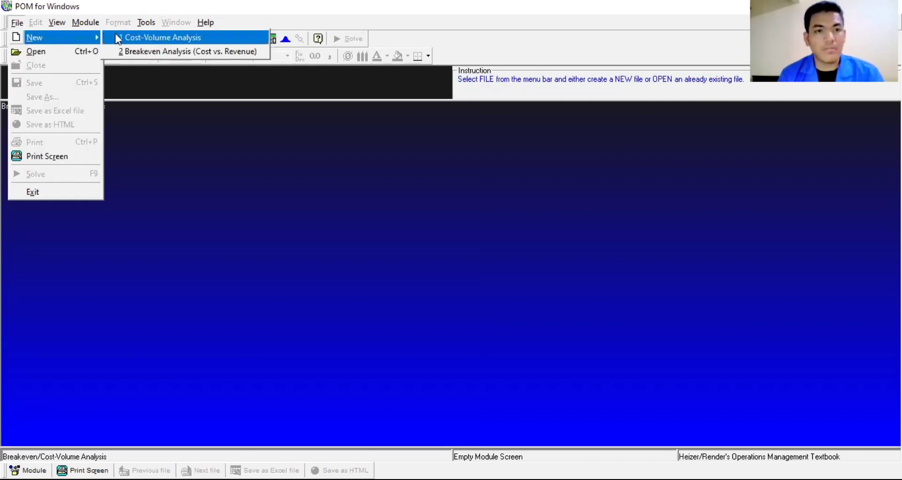
click(151, 53)
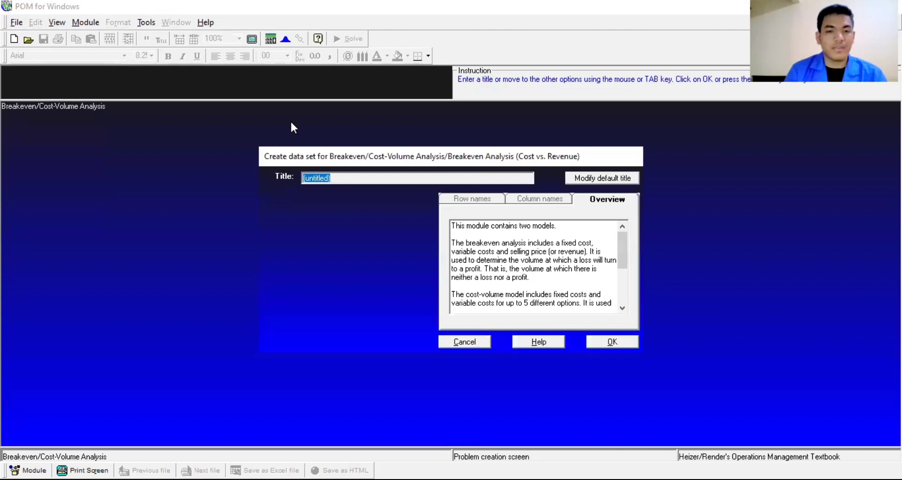
Step: Replace the default data-set title with PERUSAHAAN
click(348, 175)
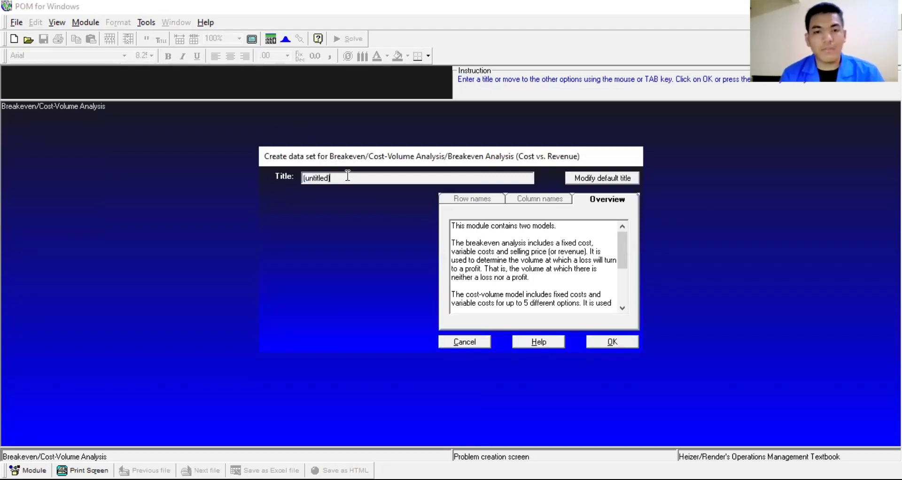
key(BackSpace)
key(BackSpace)
key(BackSpace)
key(BackSpace)
key(BackSpace)
key(BackSpace)
key(BackSpace)
key(BackSpace)
key(BackSpace)
key(BackSpace)
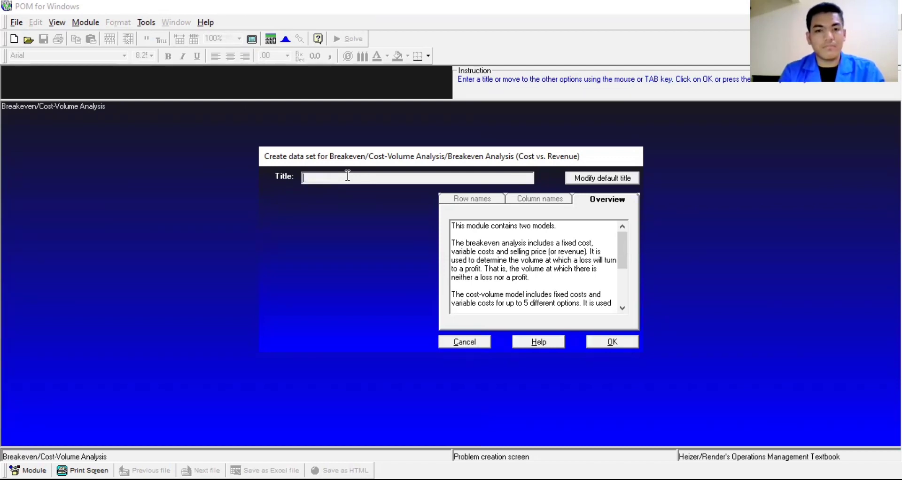
text(peru)
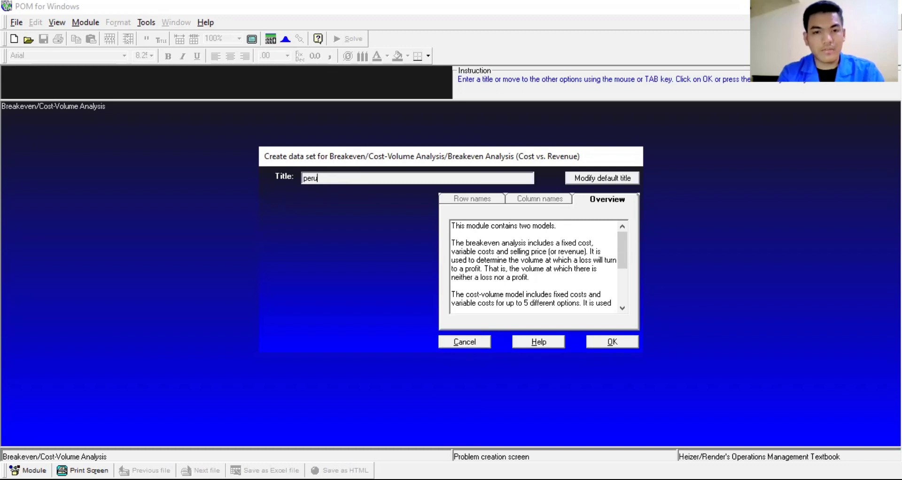
key(BackSpace)
key(BackSpace)
key(BackSpace)
key(BackSpace)
text(PE)
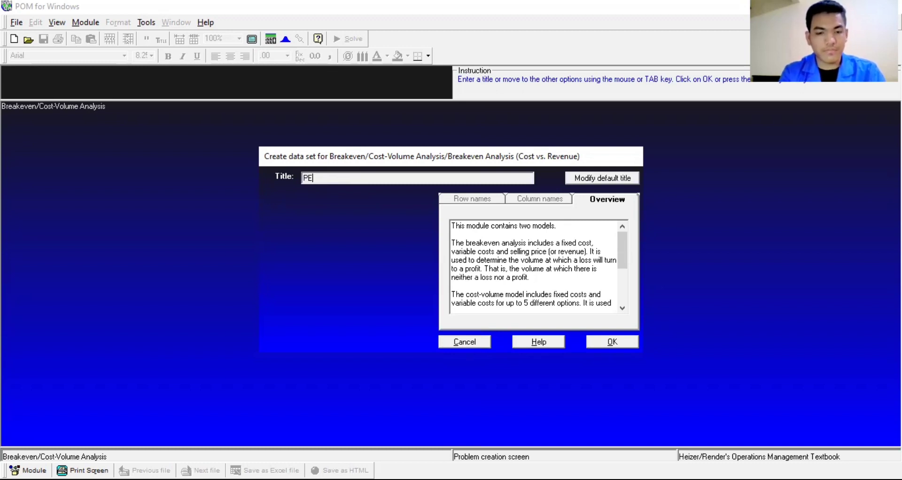
text(RUSAHAAN)
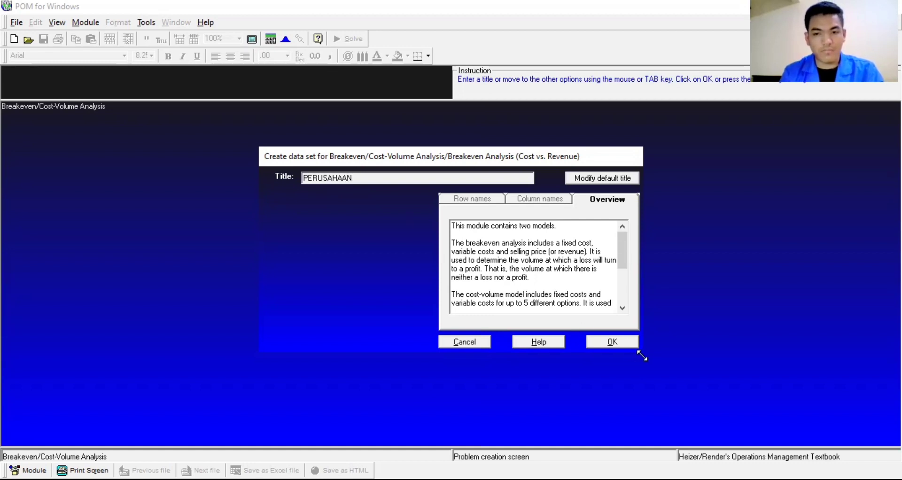
Step: Create the PERUSAHAAN table and enter fixed costs of 10000000
click(618, 343)
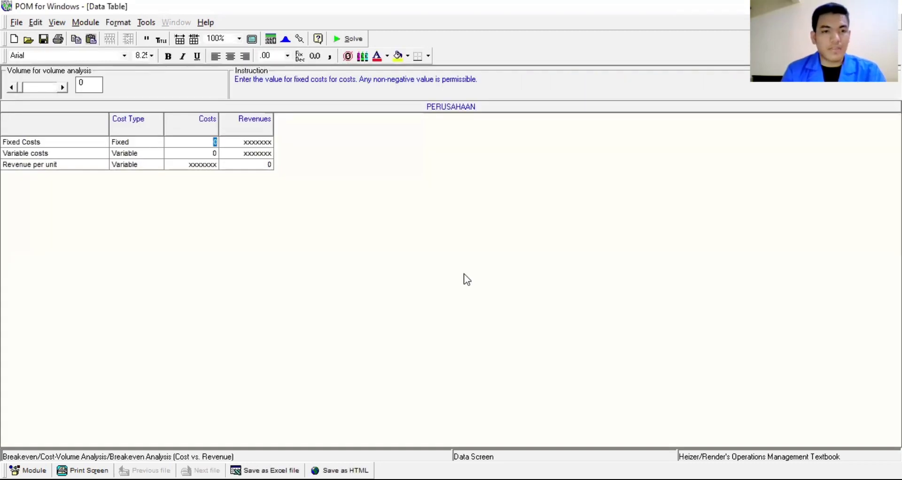
click(218, 142)
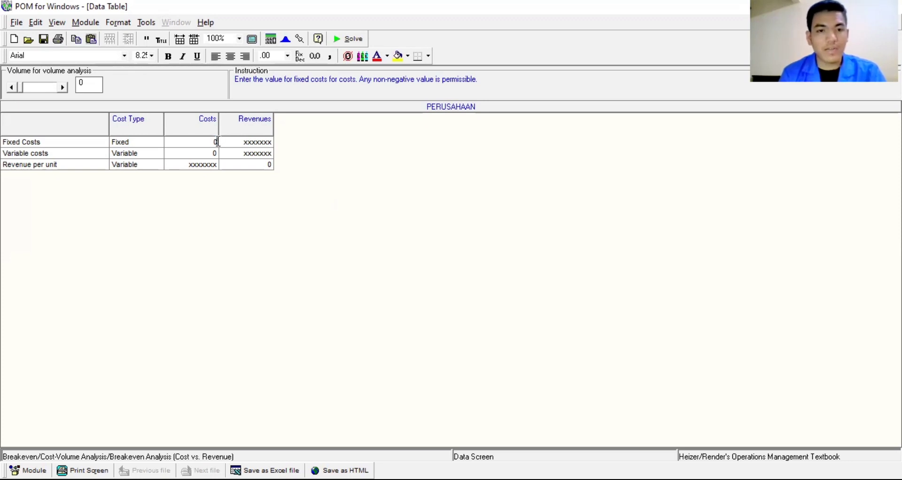
key(BackSpace)
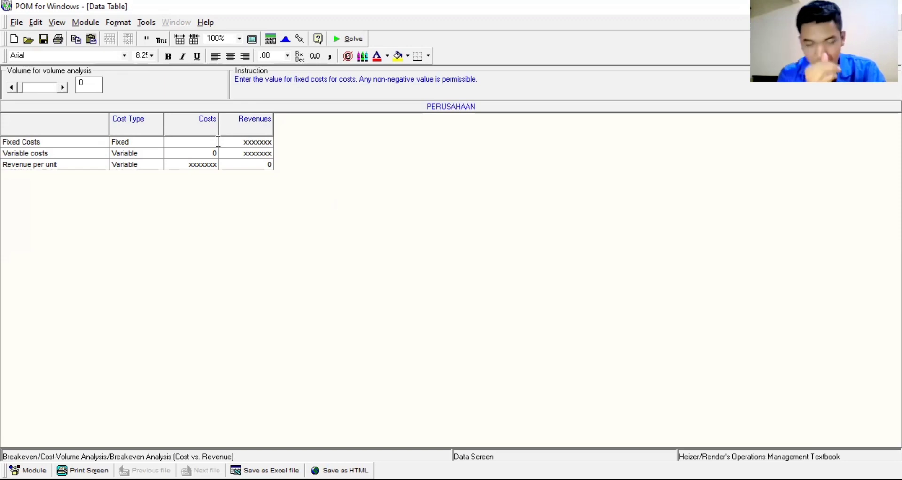
key(alt+Tab)
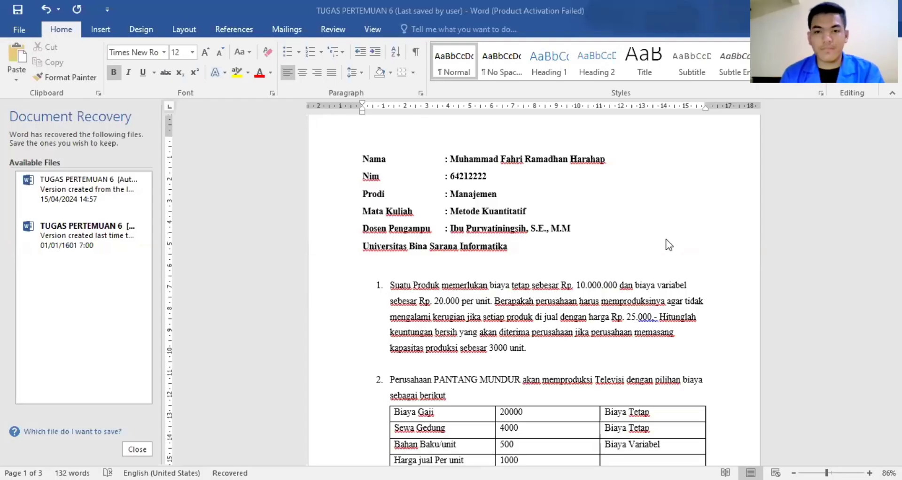
key(alt+Tab)
text(100)
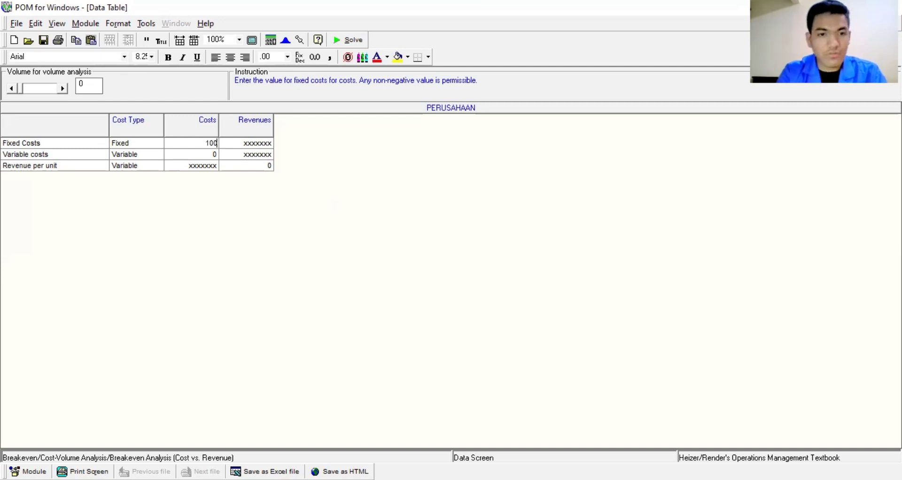
text(0000)
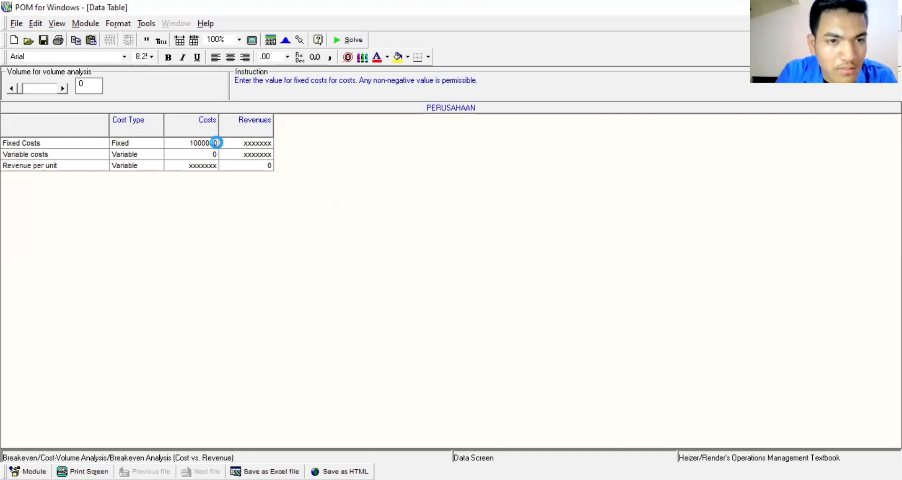
key(minus)
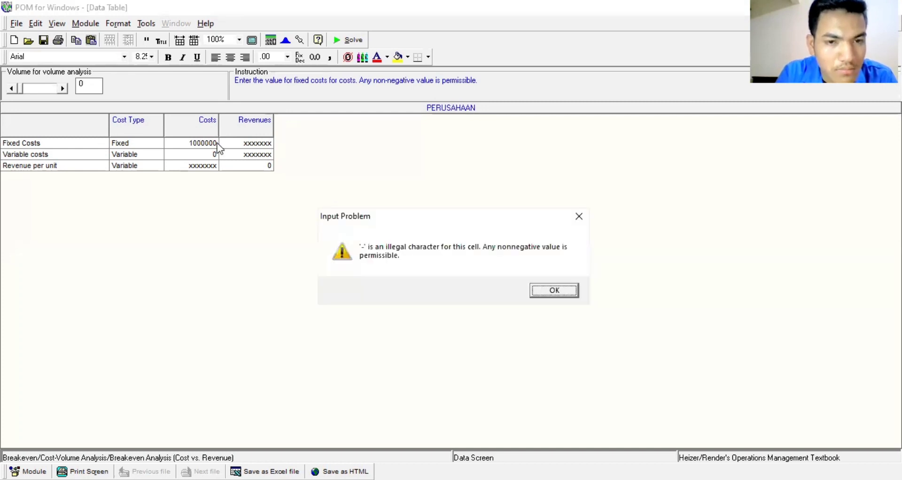
click(587, 218)
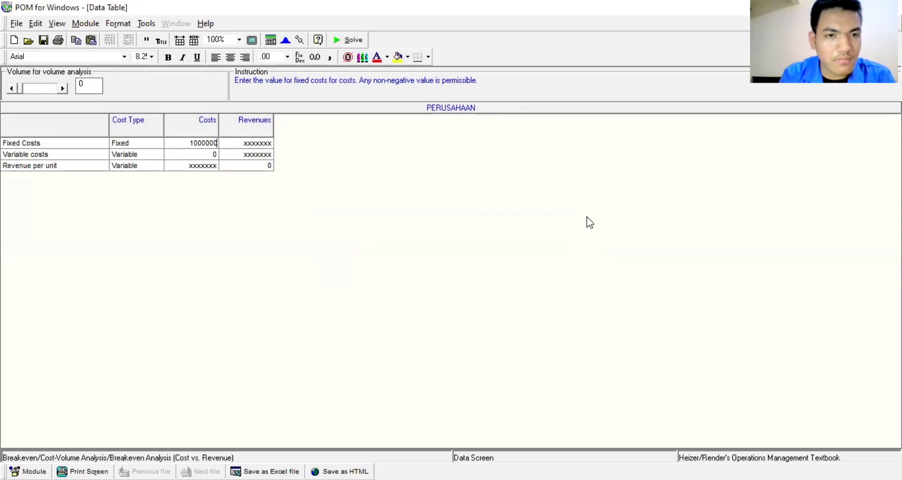
text(0)
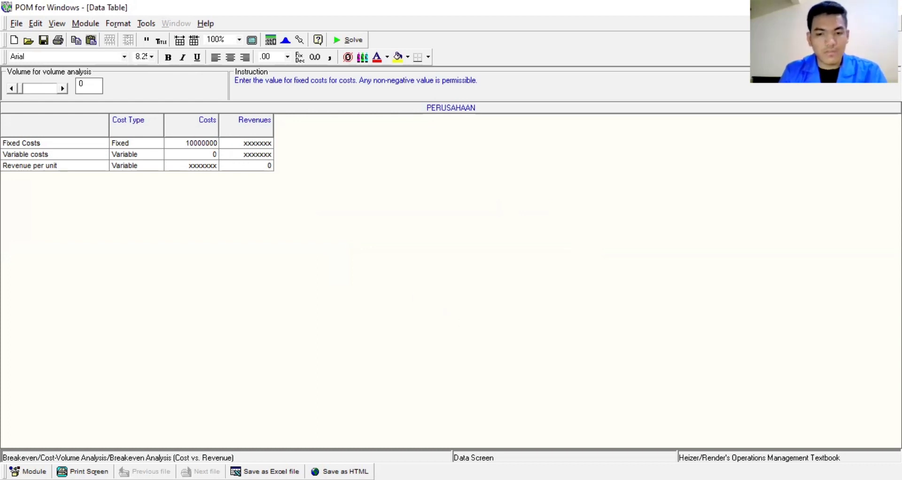
Step: Enter variable costs of 20000 in the PERUSAHAAN table
key(alt+Tab)
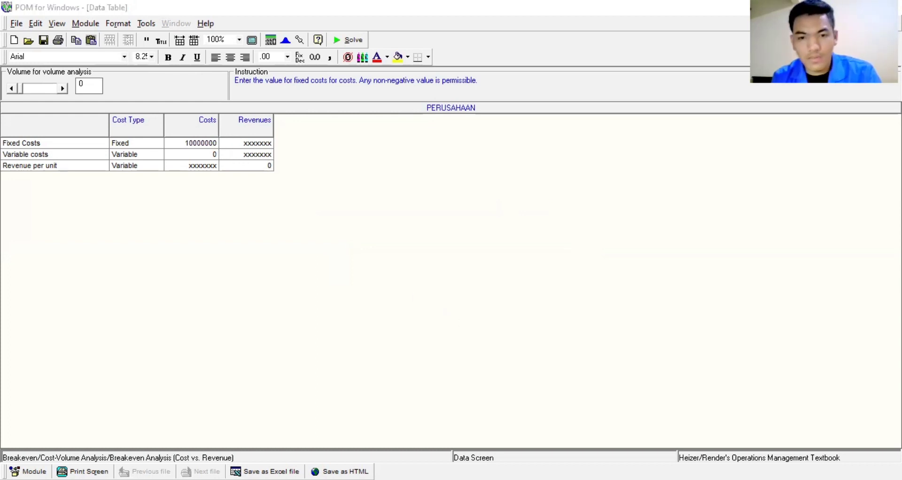
key(alt+Tab)
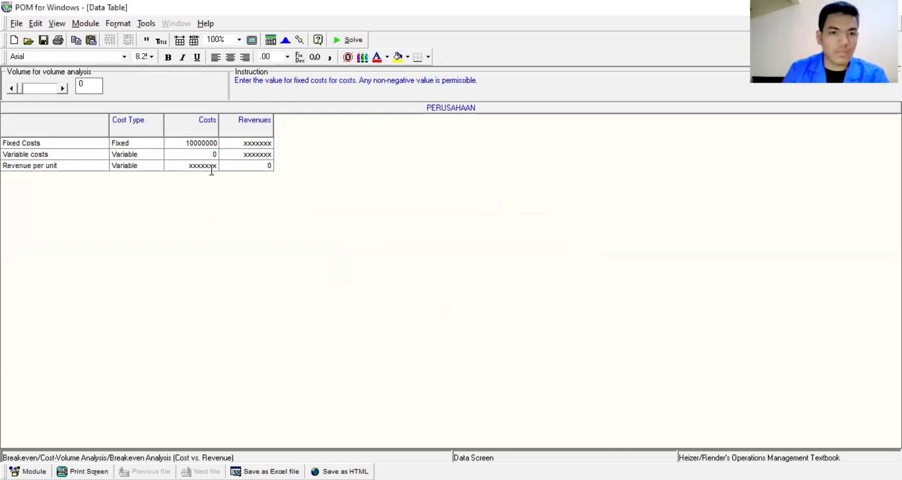
click(218, 155)
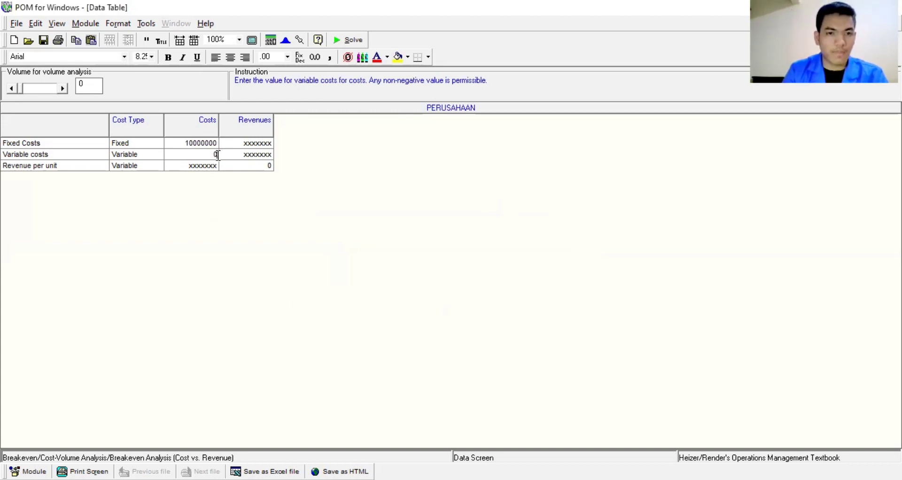
text(200000)
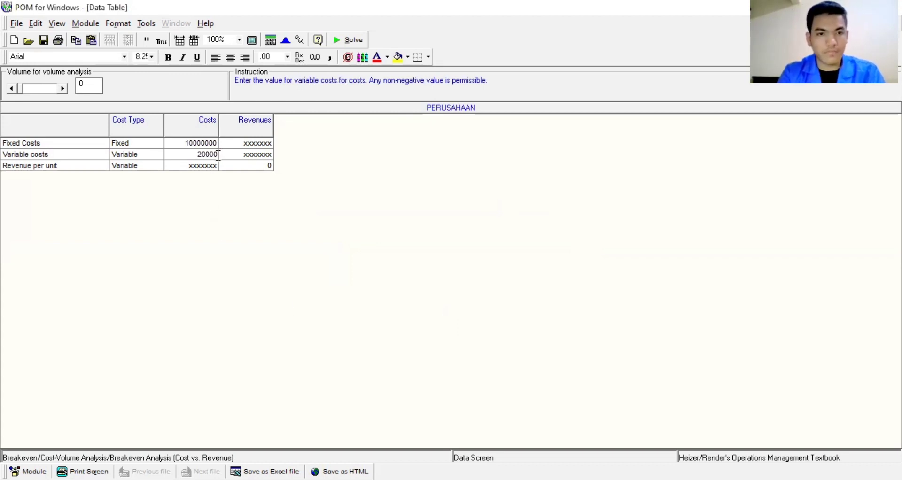
key(BackSpace)
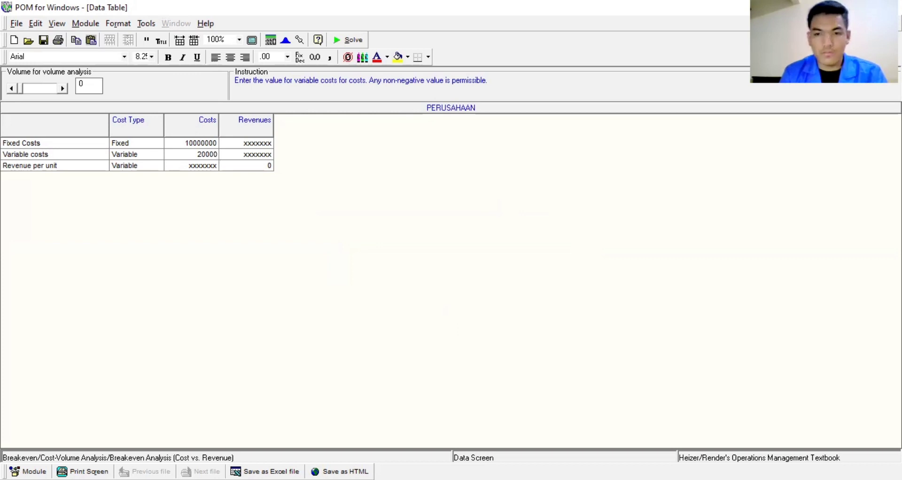
key(alt+Tab)
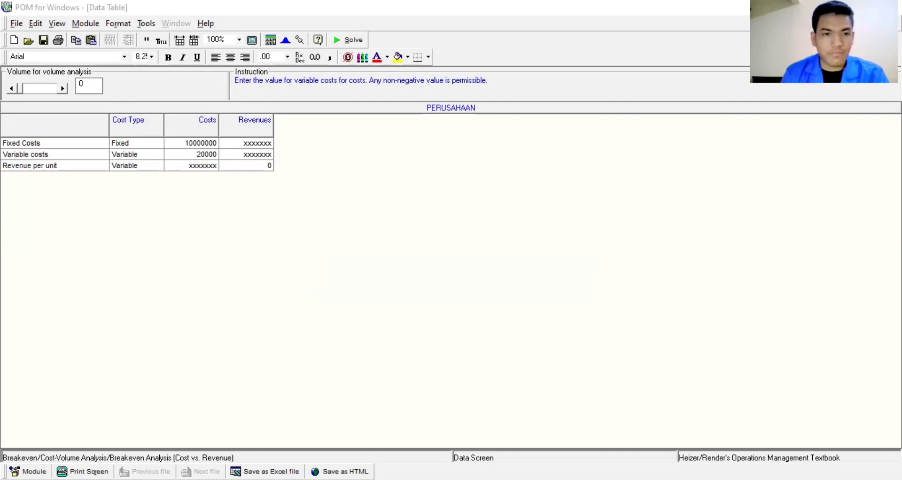
Step: Enter revenue per unit of 25000
click(272, 165)
text(25)
key(BackSpace)
key(BackSpace)
key(BackSpace)
text(25)
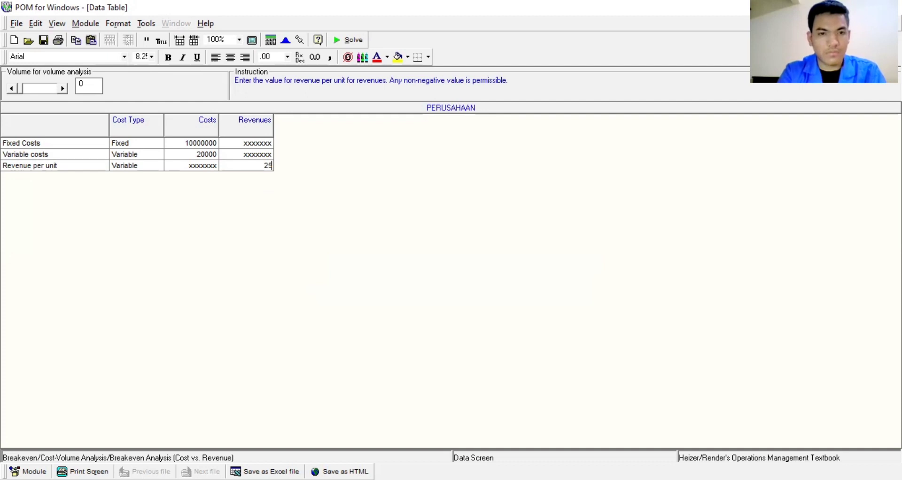
text(0000)
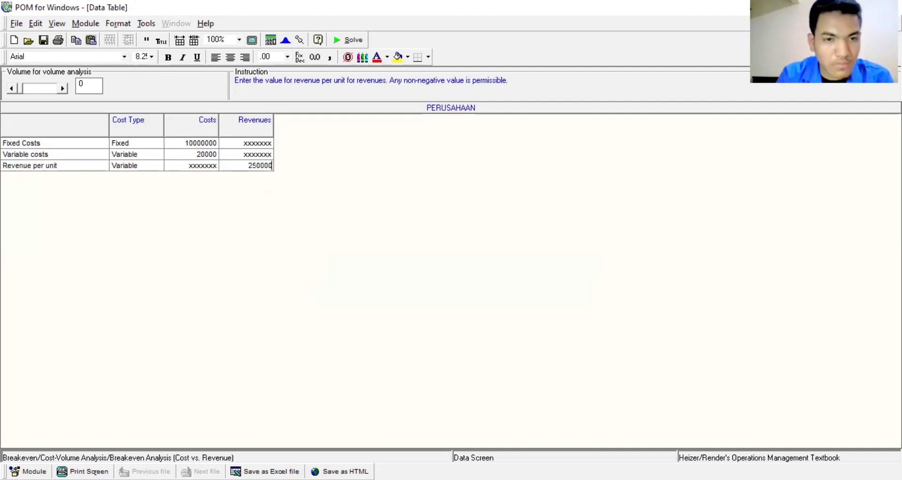
key(BackSpace)
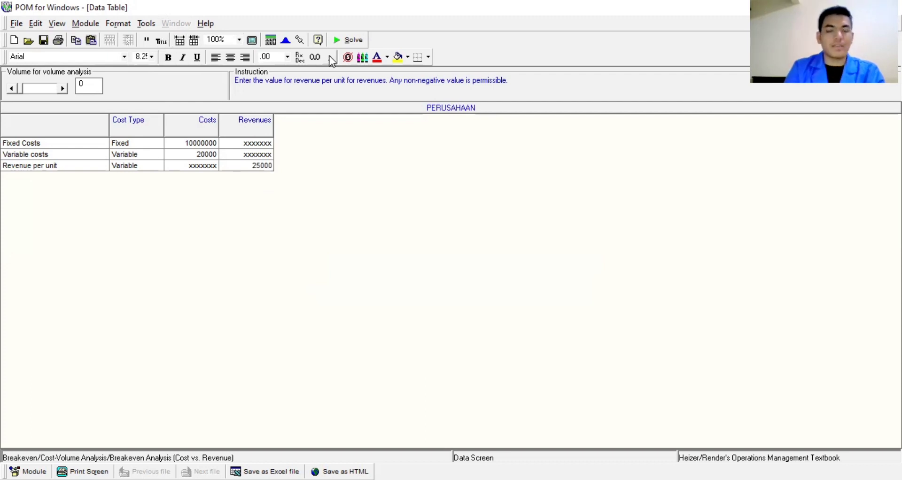
Step: Solve PERUSAHAAN and confirm the breakeven point of 2000 units and 50000000 dollars
click(356, 42)
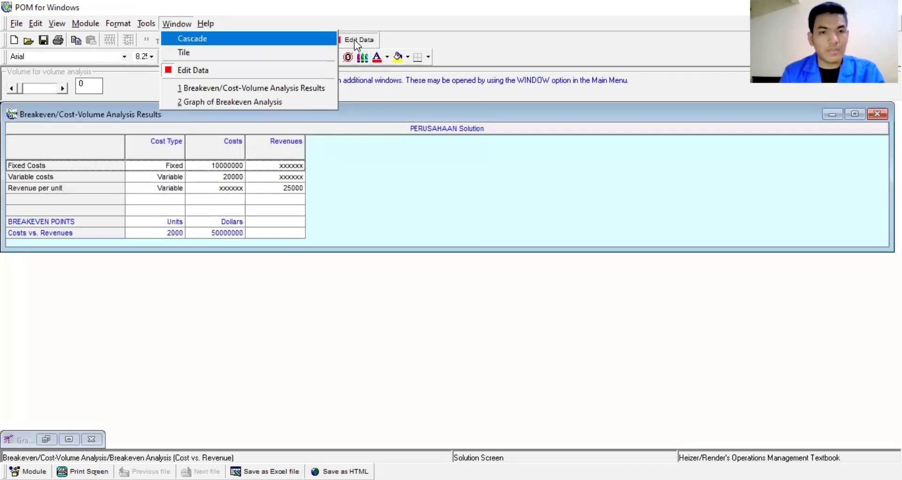
click(366, 157)
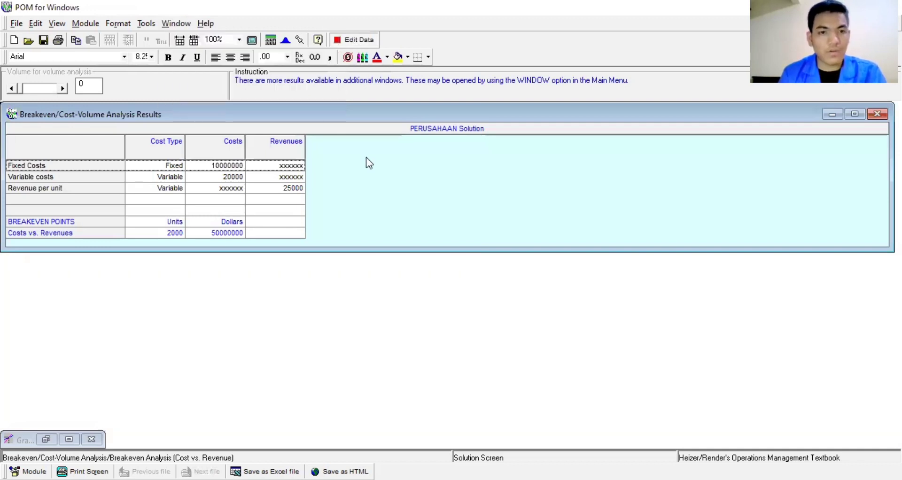
click(184, 233)
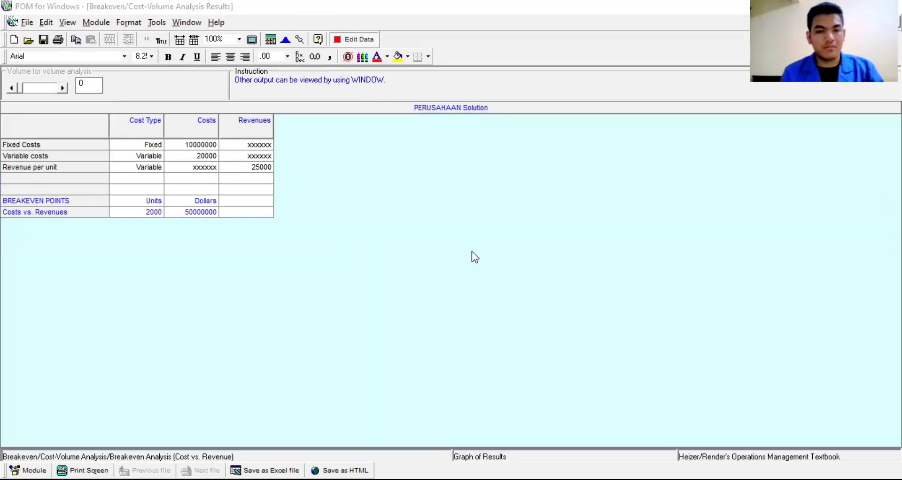
click(348, 42)
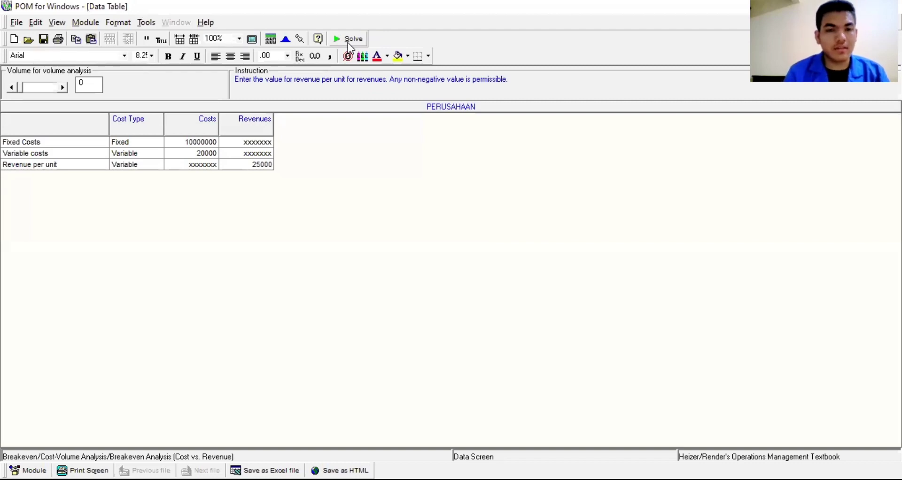
click(348, 43)
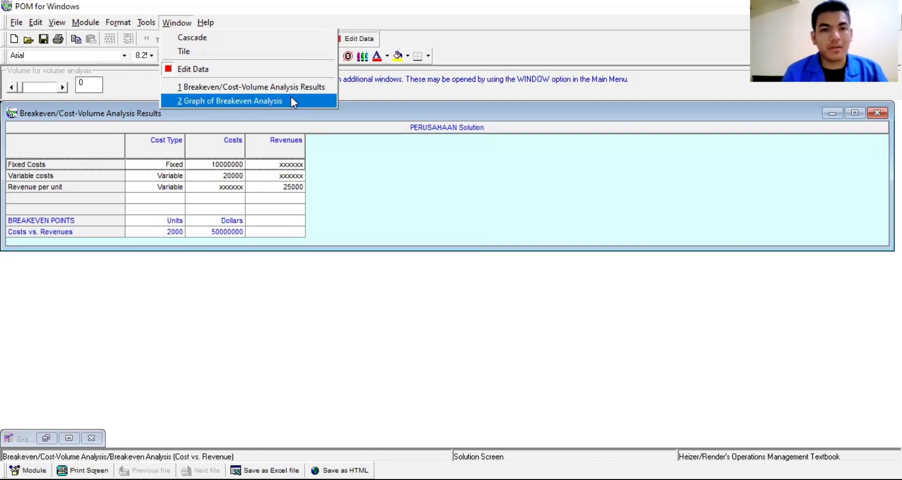
Step: View the breakeven graph crossing at 2000 units and $50,000,000, then return to the data
click(293, 102)
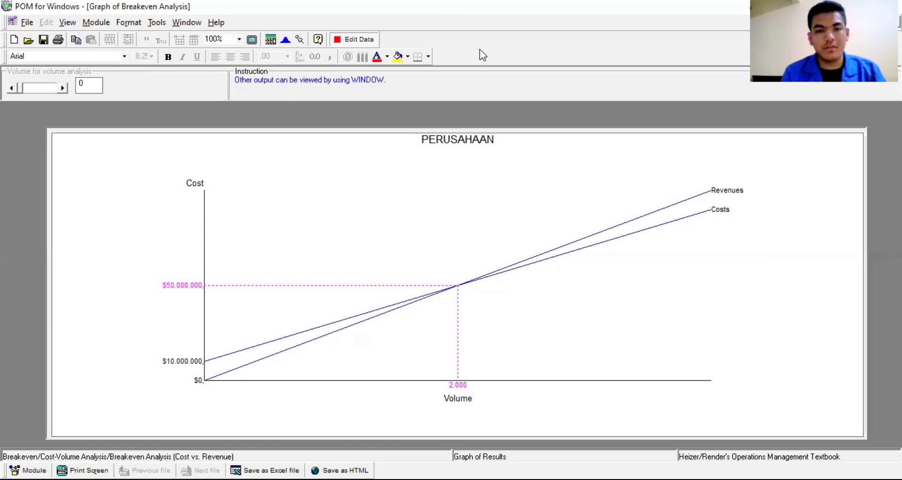
click(374, 40)
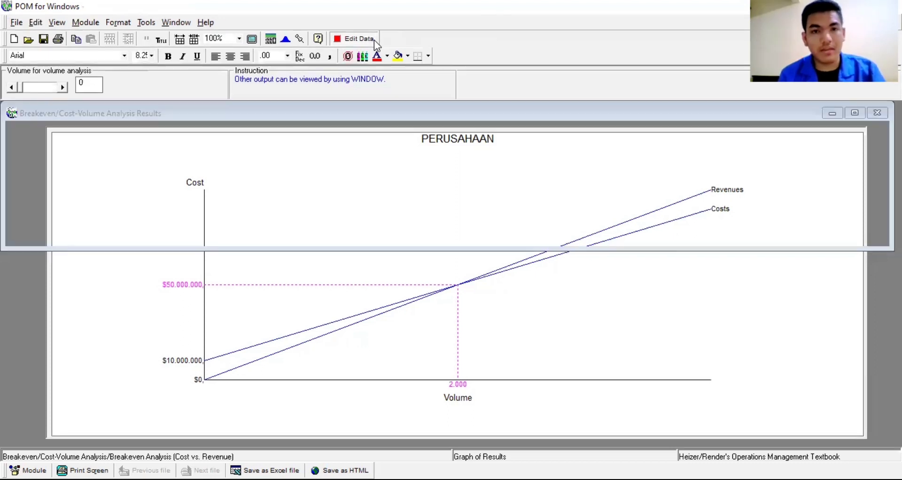
Step: Solve with a 3000-unit volume analysis: total costs 70000000, revenues 75000000, net profit 5000000
click(99, 86)
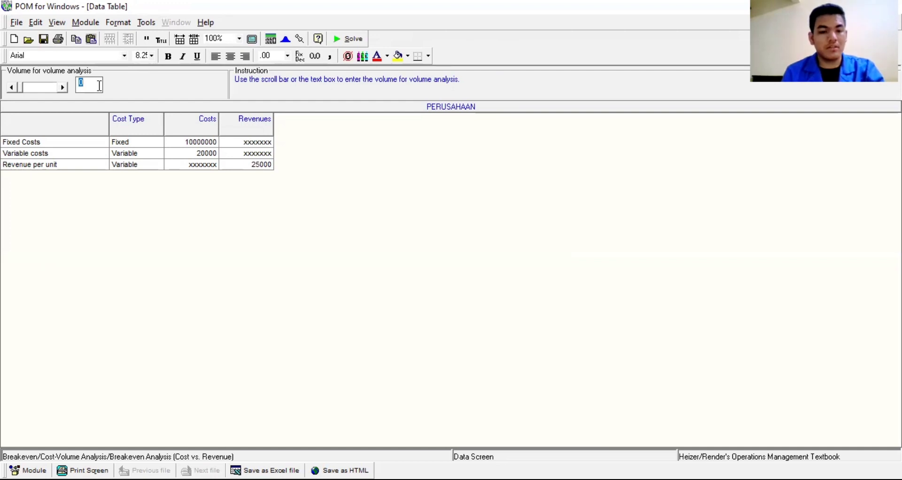
text(3000)
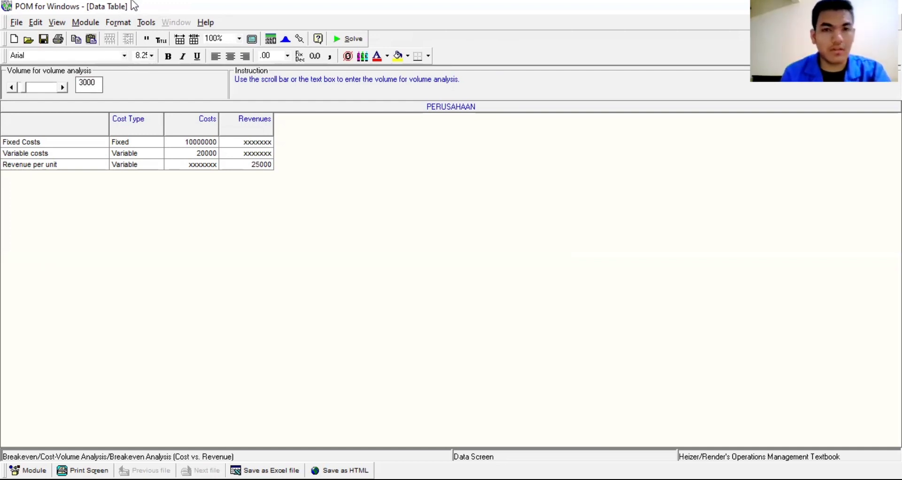
click(350, 39)
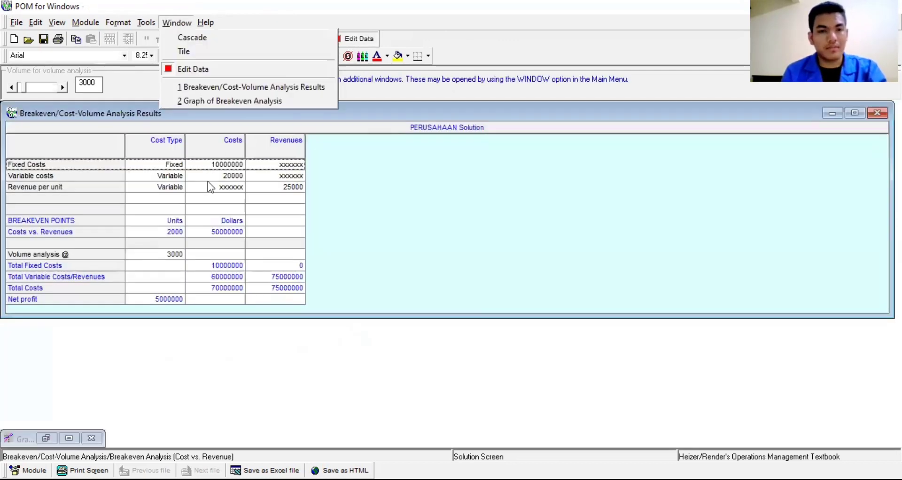
click(400, 162)
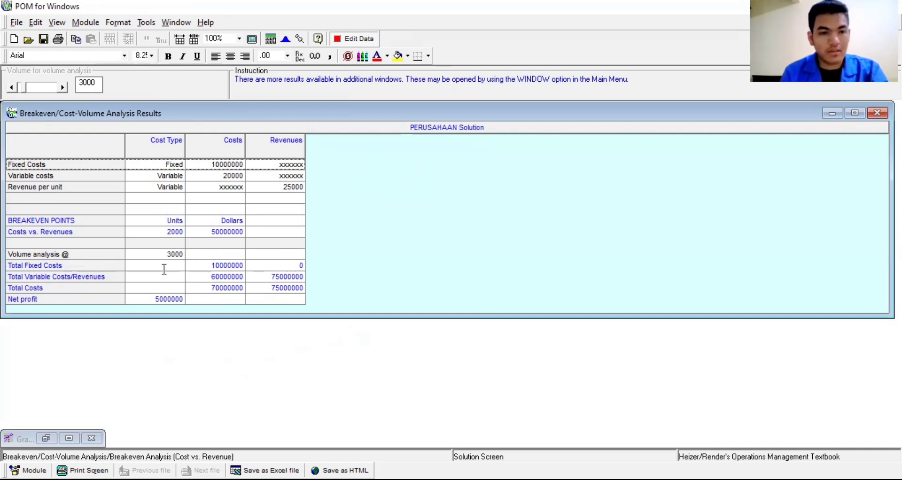
click(240, 291)
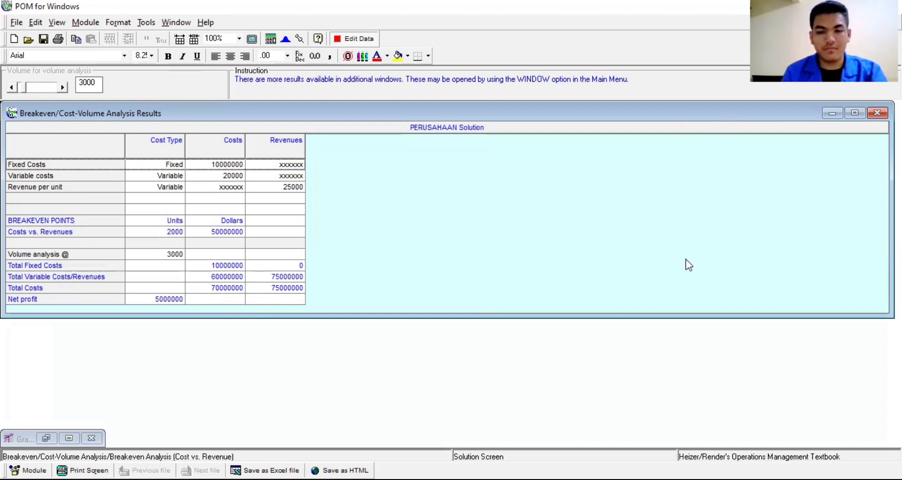
Step: Switch to the Word document to read the assignment questions
key(alt+Tab)
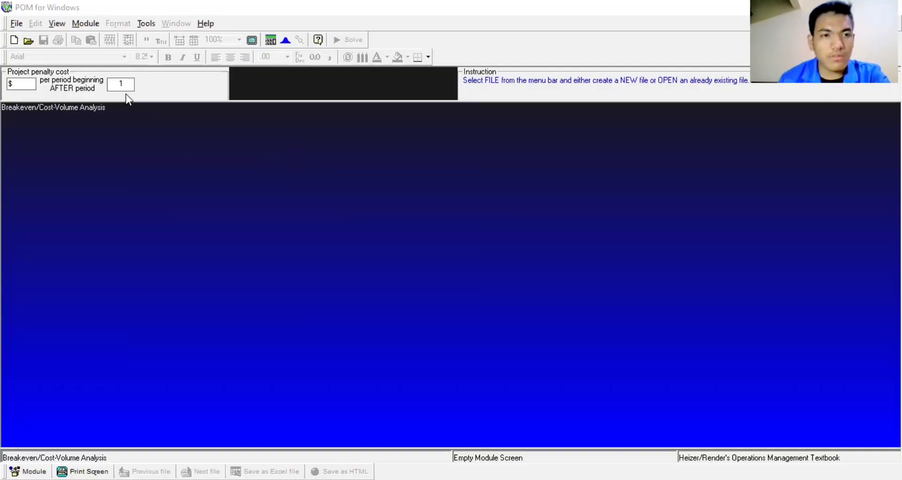
Step: Reload the Breakeven/Cost-Volume Analysis module and choose New > Breakeven Analysis (Cost vs. Revenue)
click(87, 24)
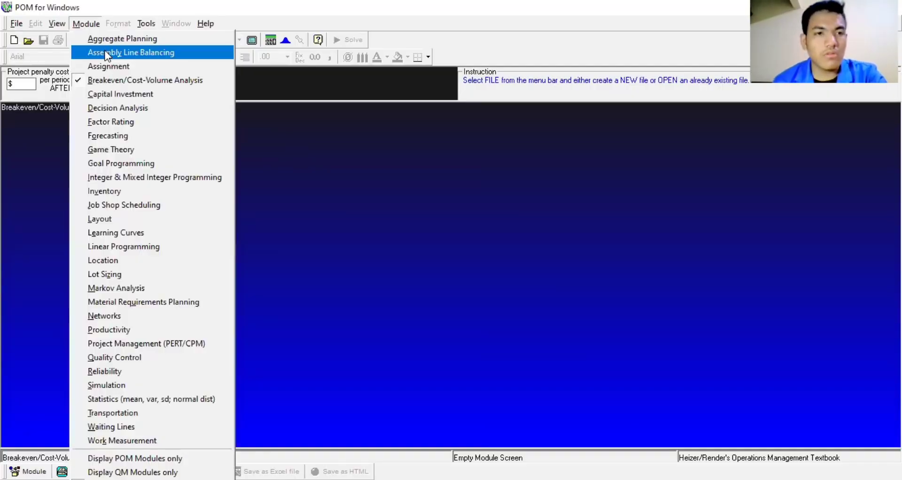
click(109, 77)
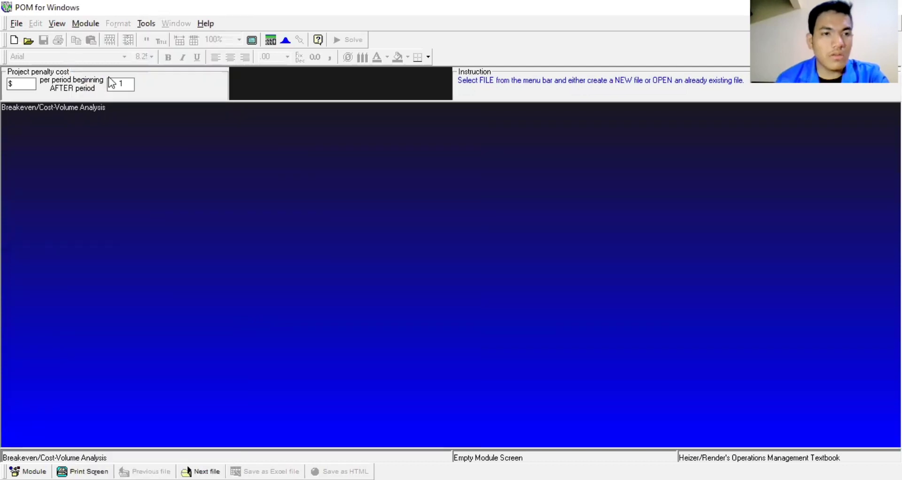
click(19, 25)
mouse_move(25, 41)
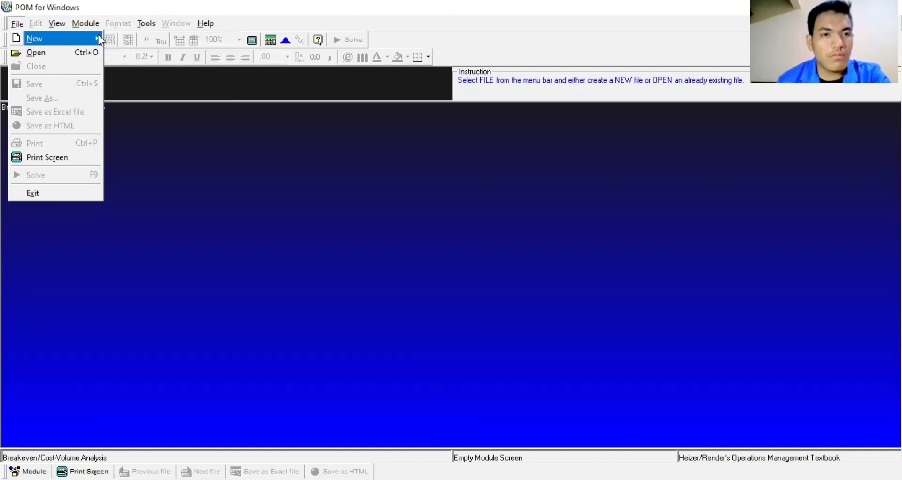
mouse_move(100, 39)
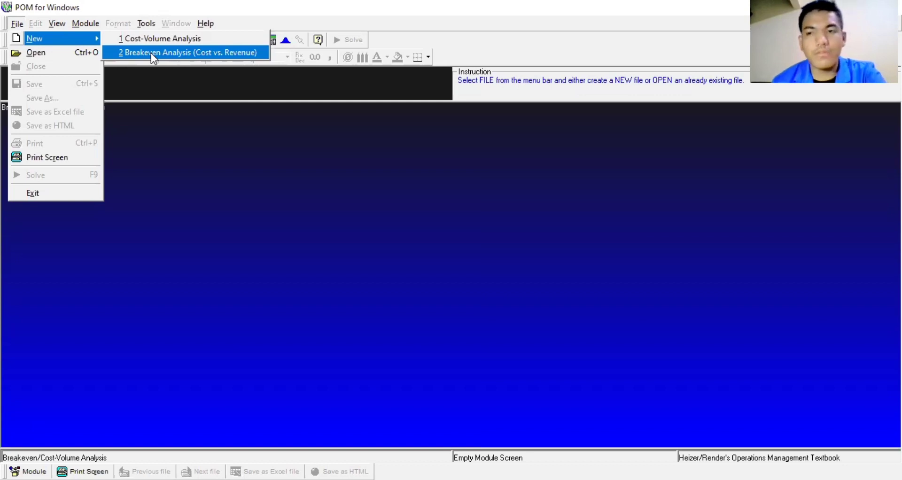
click(150, 53)
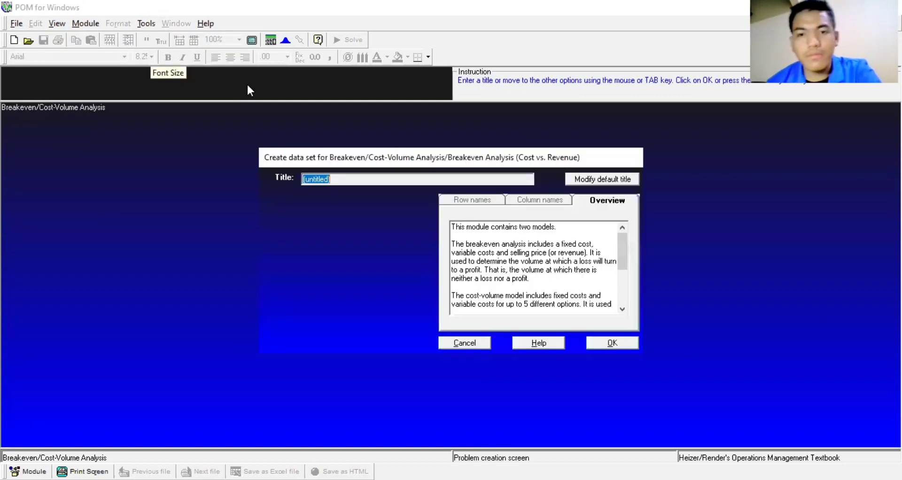
Step: Replace the default title with PANTANG MUNDUR and create the data set
click(363, 181)
key(BackSpace)
key(BackSpace)
key(BackSpace)
key(BackSpace)
key(BackSpace)
key(BackSpace)
key(BackSpace)
key(BackSpace)
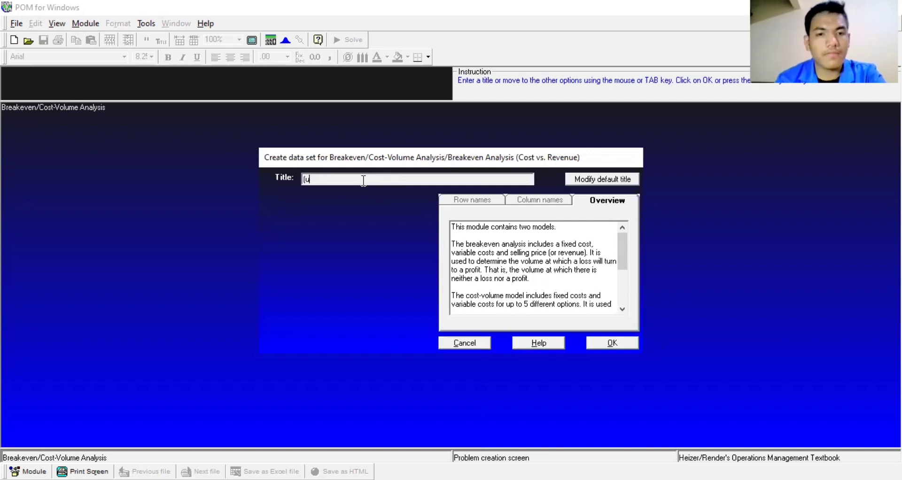
key(BackSpace)
key(BackSpace)
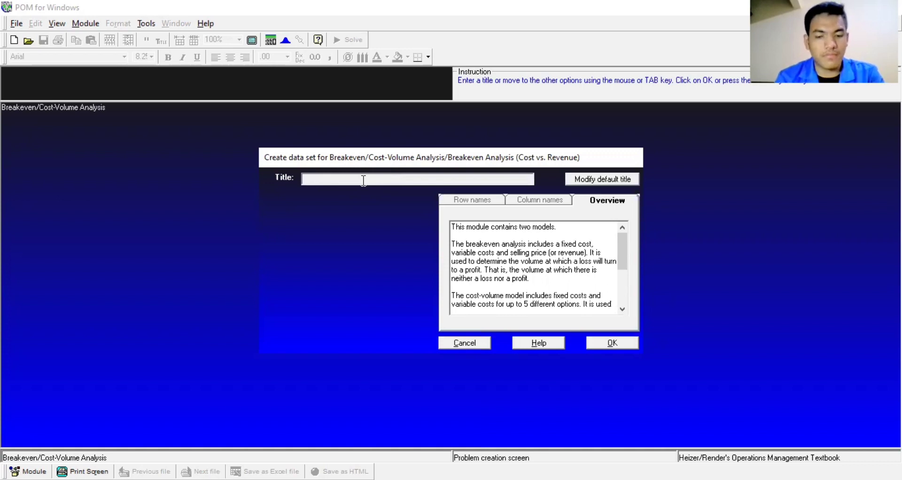
text(P)
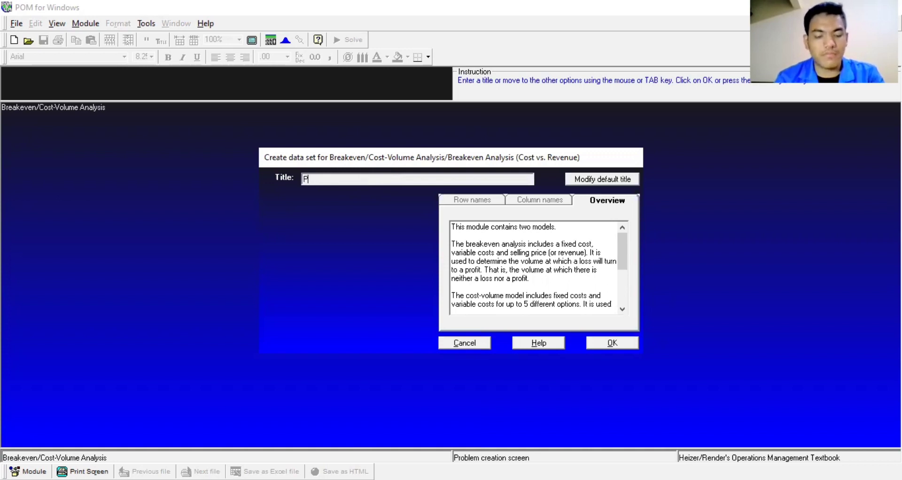
text(A)
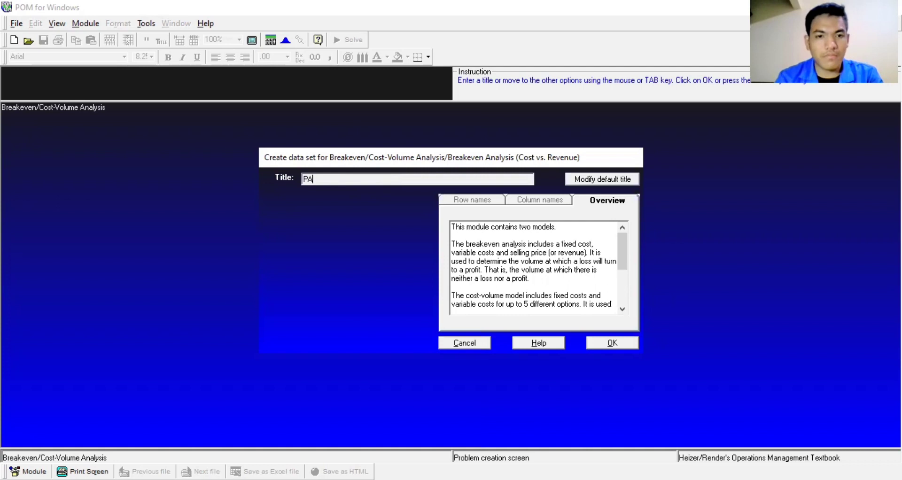
key(BackSpace)
text(a)
key(BackSpace)
text(A)
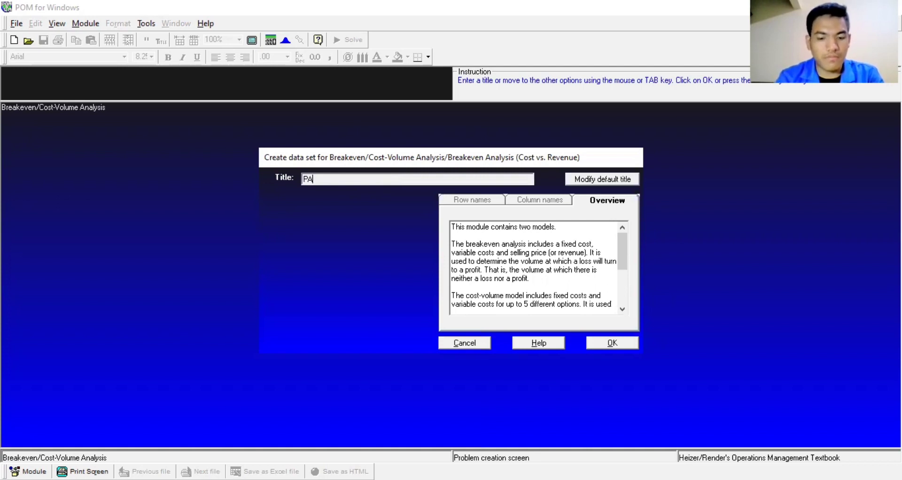
text(NTANG M)
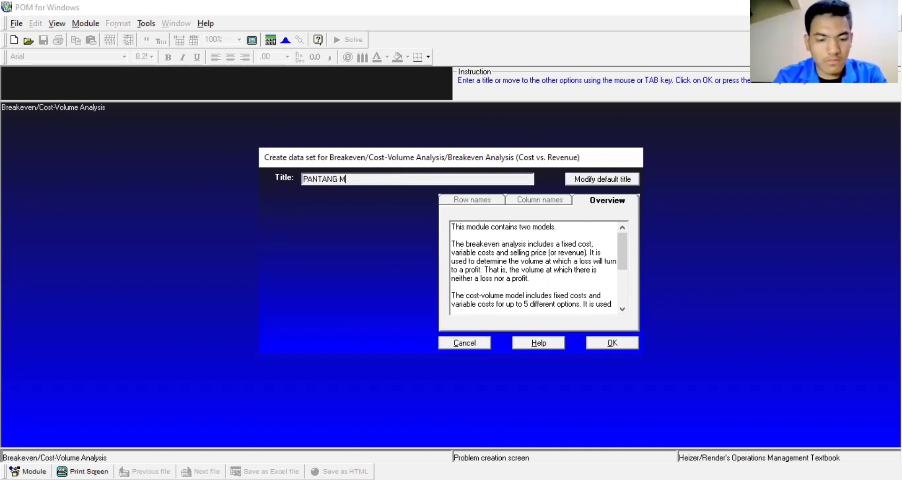
text(UNDU)
text(R)
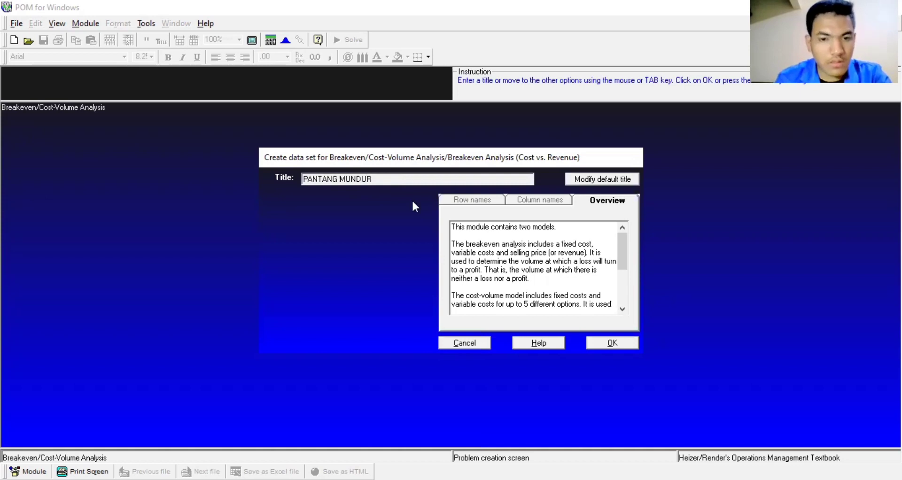
click(607, 339)
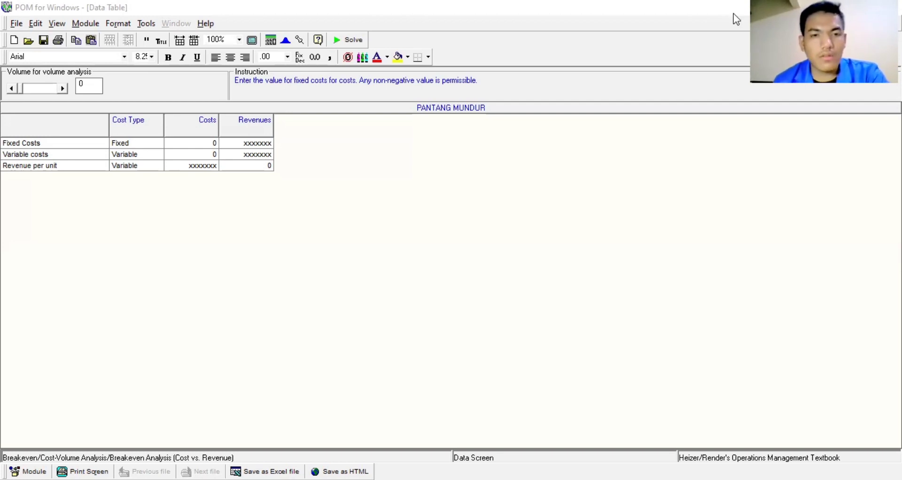
Step: Switch to Word to read question 2's PANTANG MUNDUR cost and price figures
key(alt+Tab)
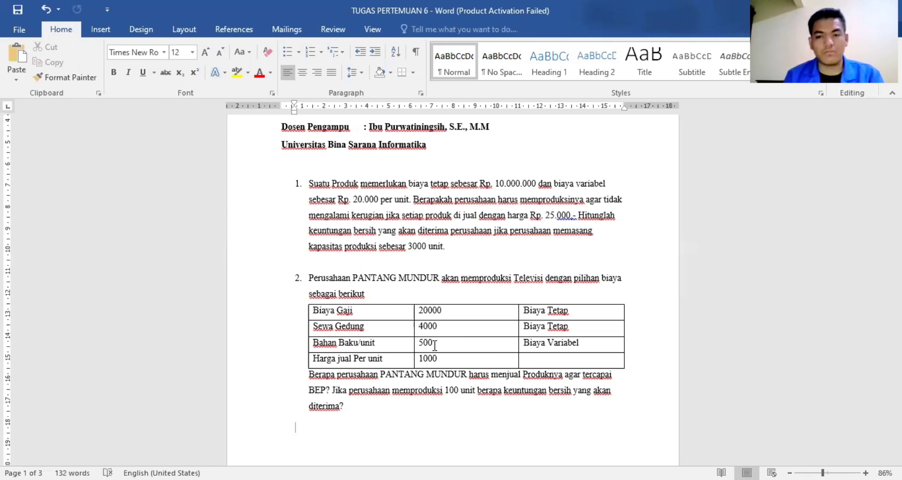
Step: Switch back from the Word problem to the PANTANG MUNDUR data table in POM for Windows
key(alt+Tab)
Step: Enter fixed costs 24000, variable cost 500 and revenue 1000 per unit for PANTANG MUNDUR
click(219, 142)
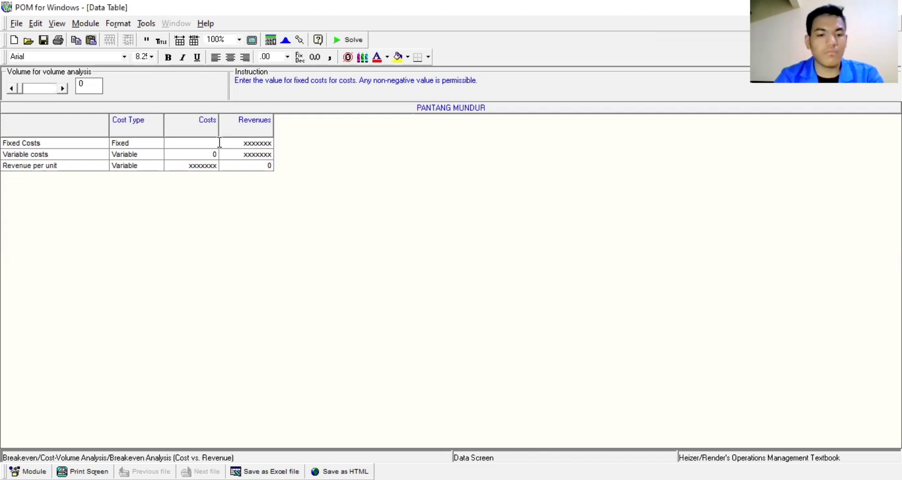
text(24)
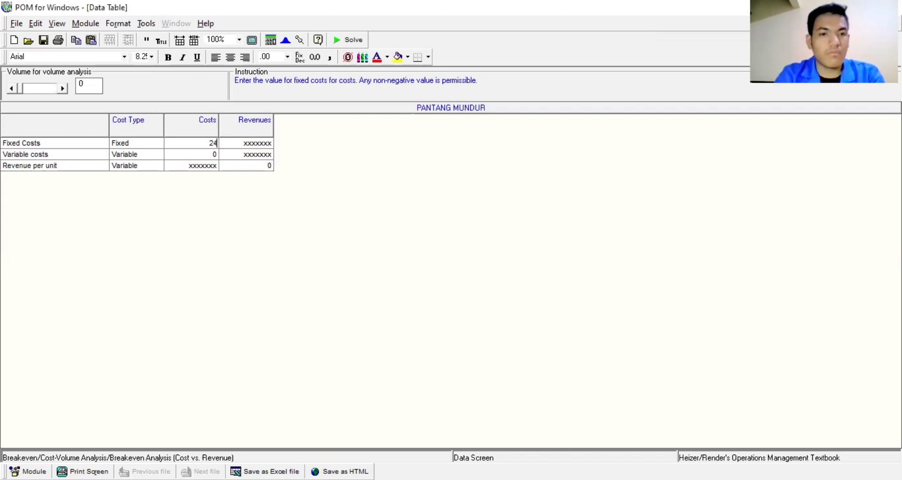
text(.000)
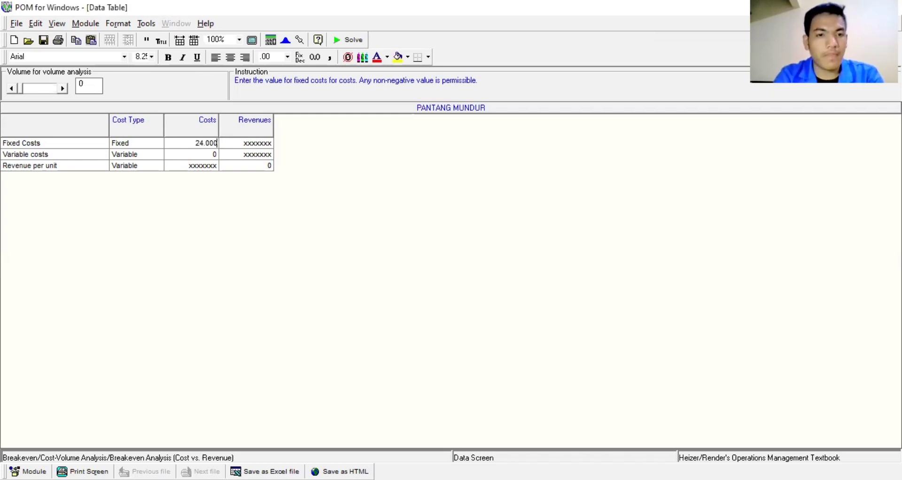
key(BackSpace)
key(BackSpace)
key(BackSpace)
key(BackSpace)
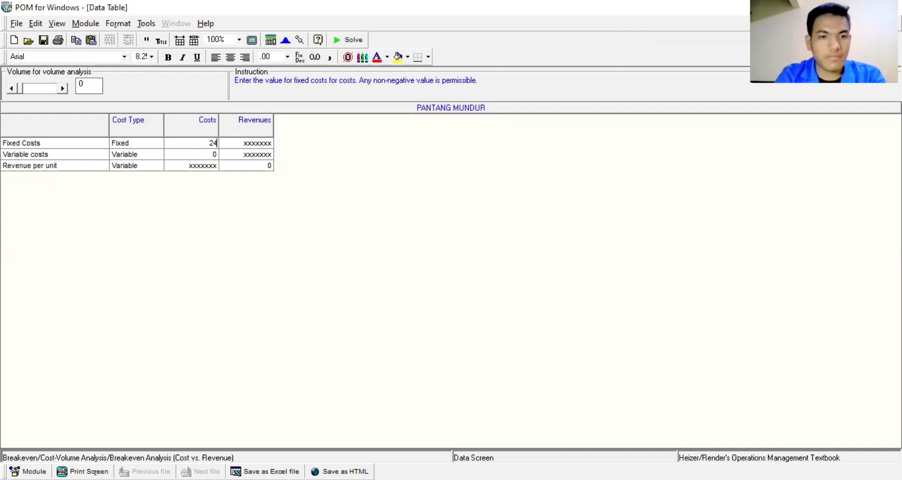
text(000)
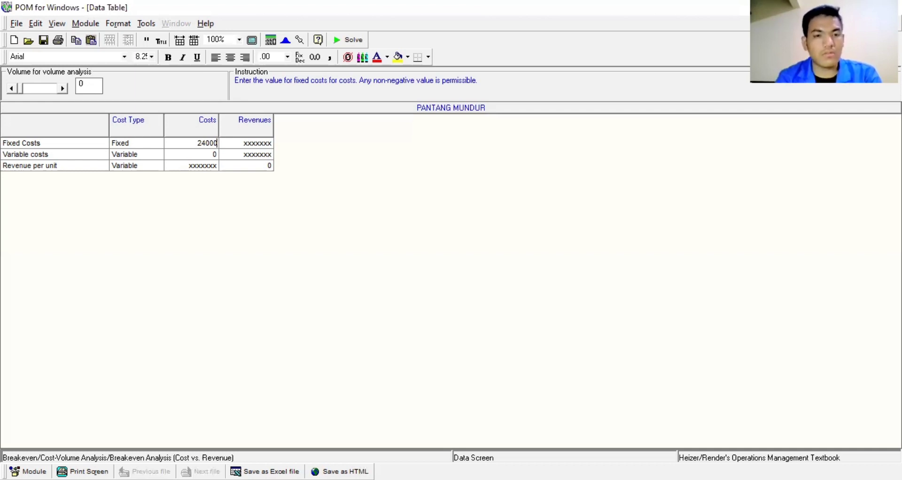
click(217, 154)
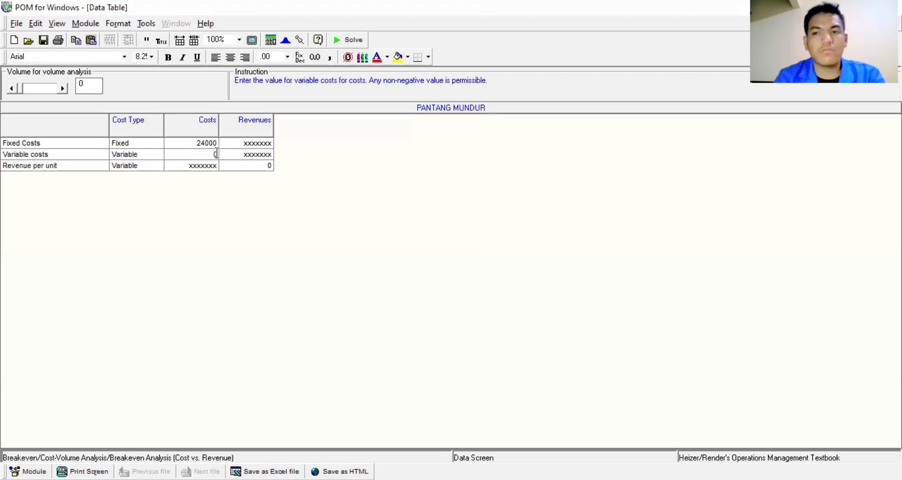
key(BackSpace)
text(5)
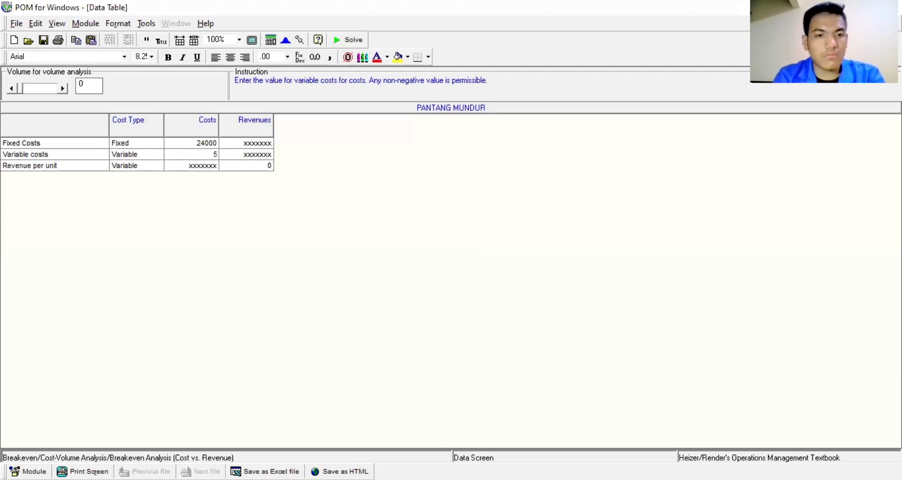
text(00)
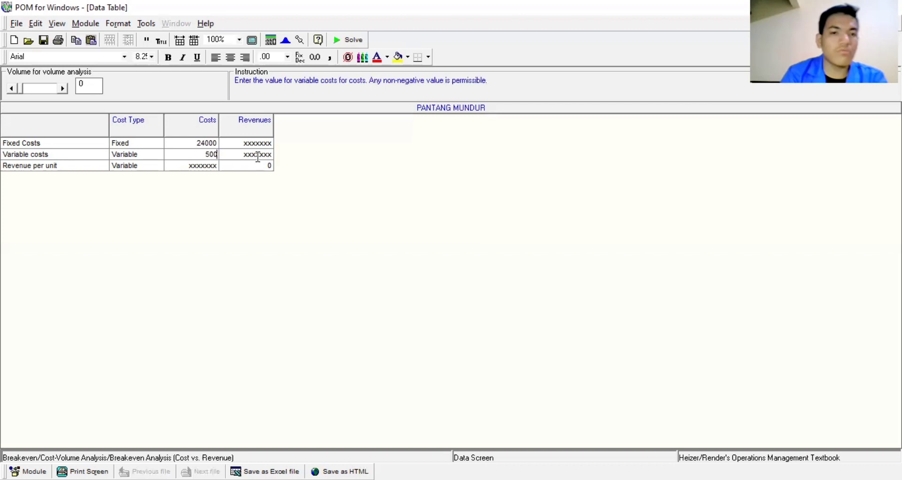
click(271, 164)
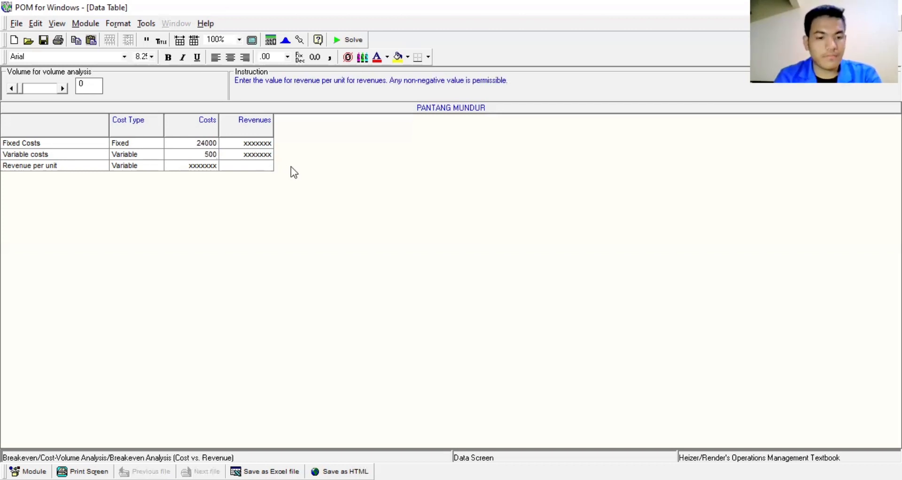
text(1000)
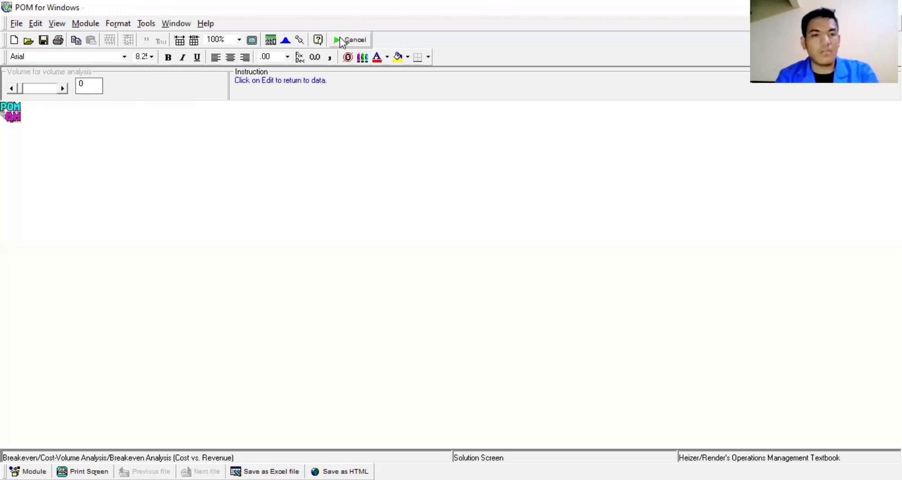
Step: View the results window showing breakeven at 48 units and 48000 dollars
key(alt+w)
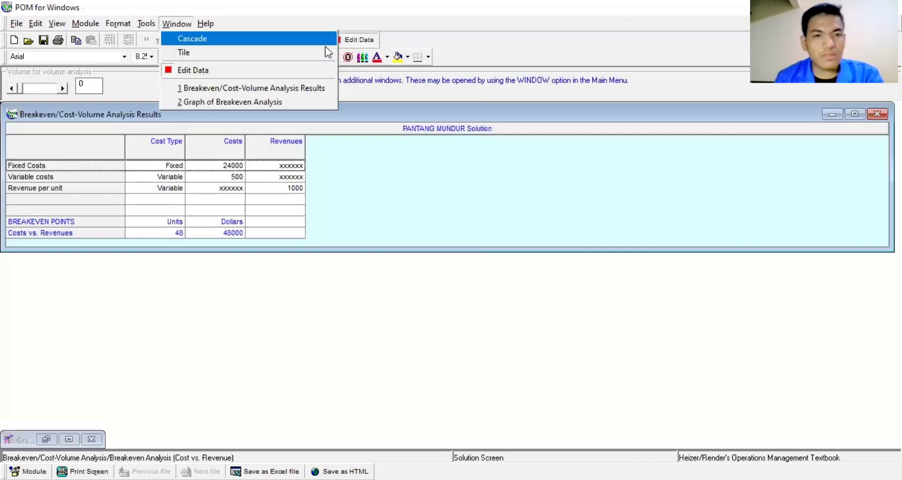
click(400, 165)
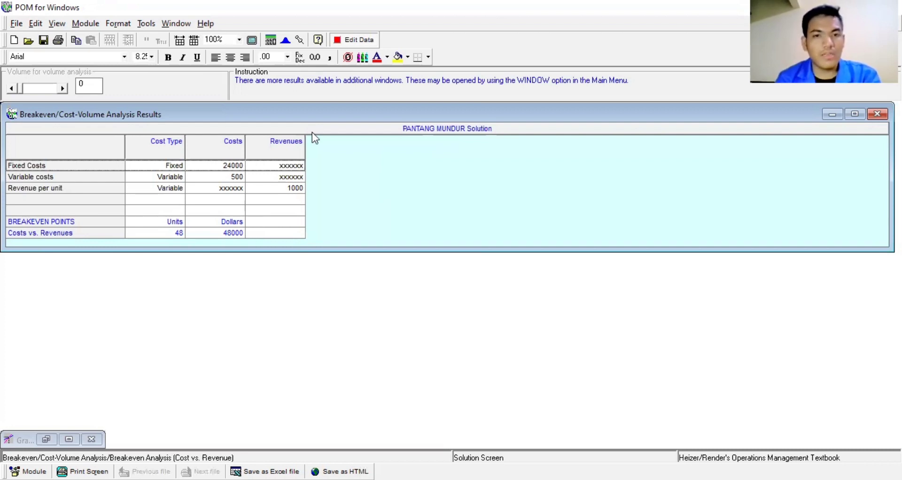
Step: Re-solve and display the breakeven graph crossing at 48 units and $48,000, then resume editing data
click(347, 41)
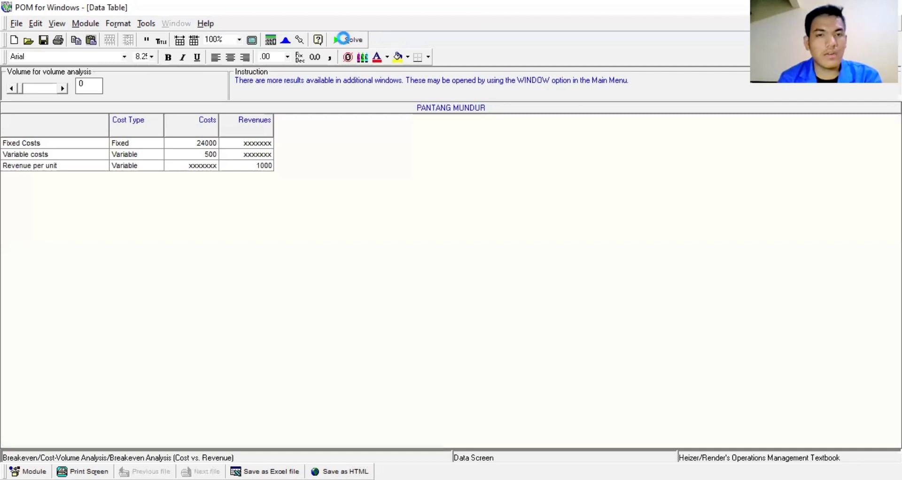
click(346, 40)
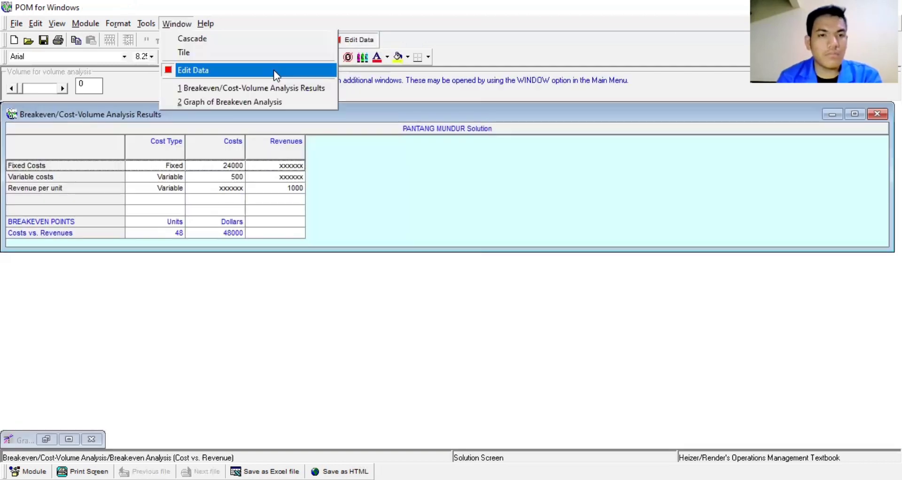
click(263, 109)
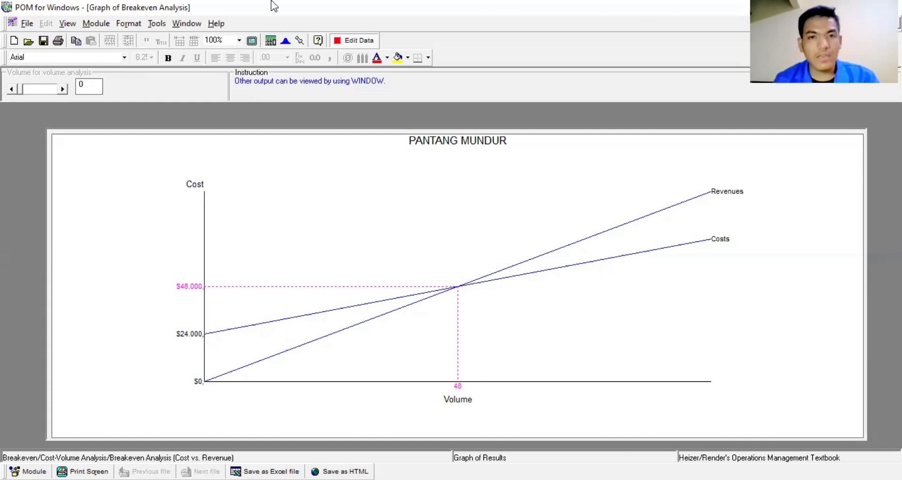
click(350, 42)
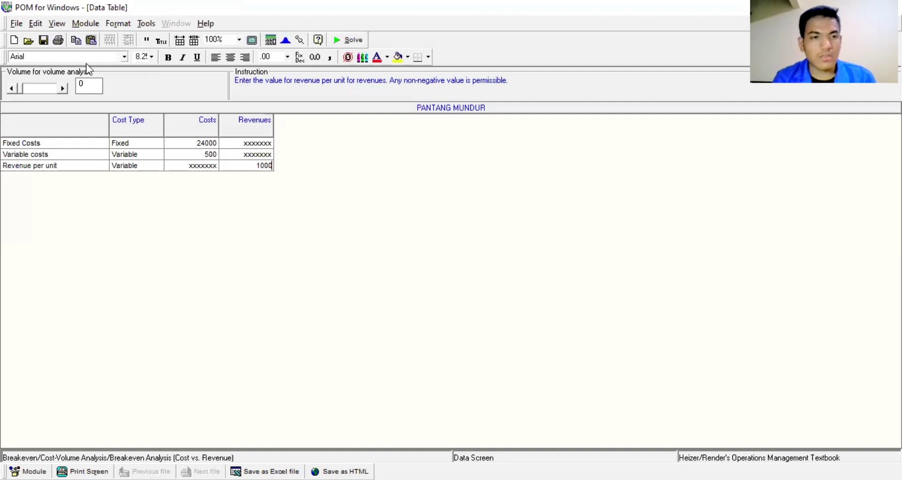
Step: Solve with a 100-unit analysis volume, yielding net profit 26000
click(88, 82)
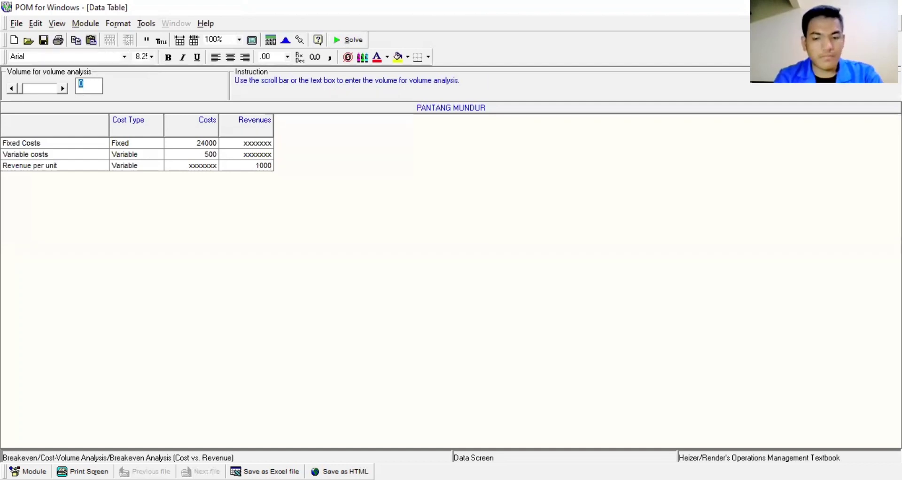
text(100)
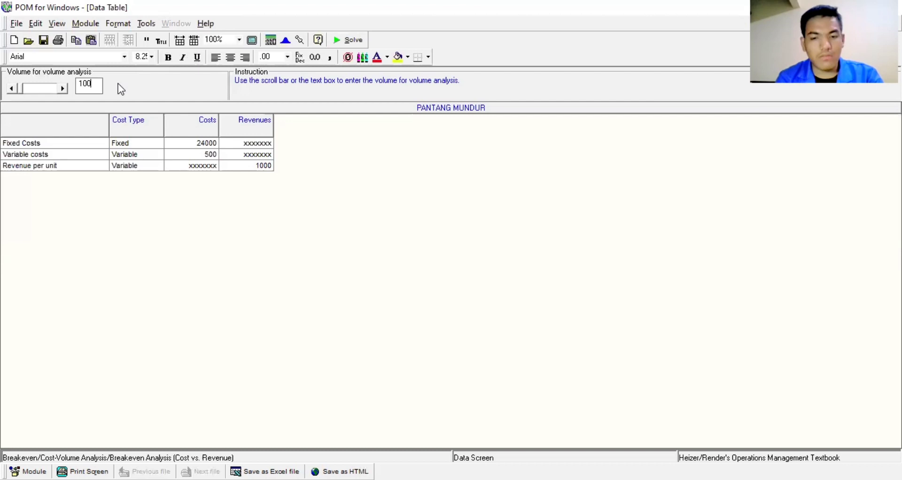
click(359, 41)
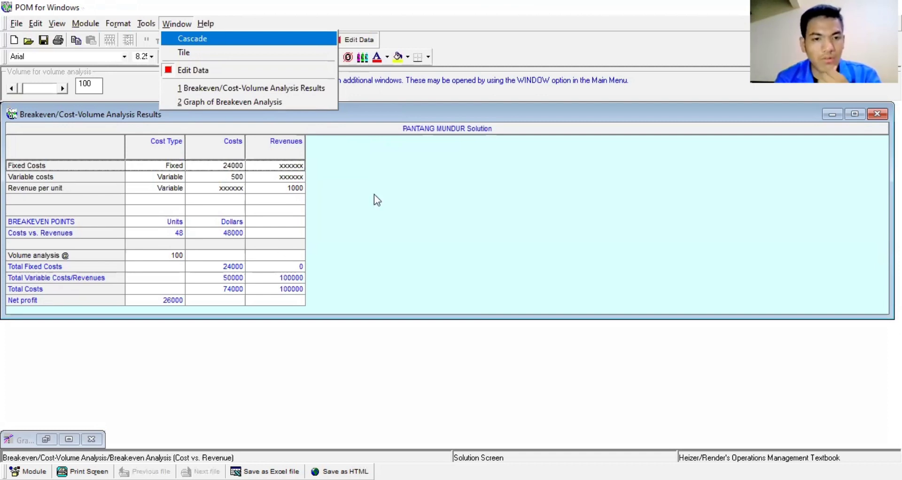
click(258, 210)
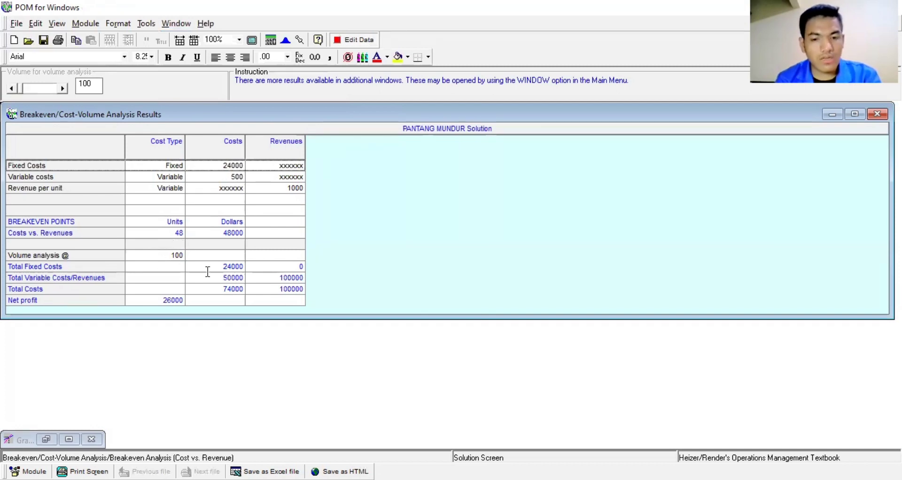
click(255, 290)
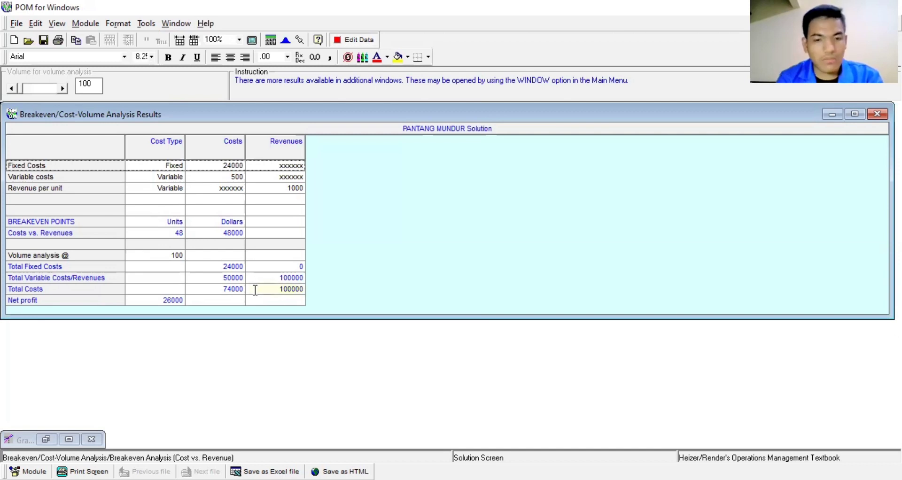